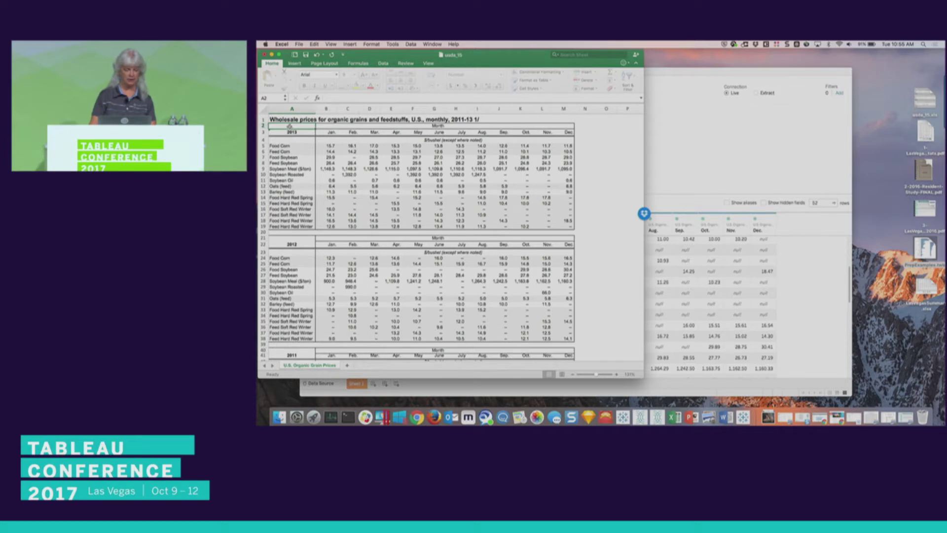
Highlight the 2013 price block A2:M19 in the source worksheet to examine its extent.
left_click_drag(289, 127, 564, 226)
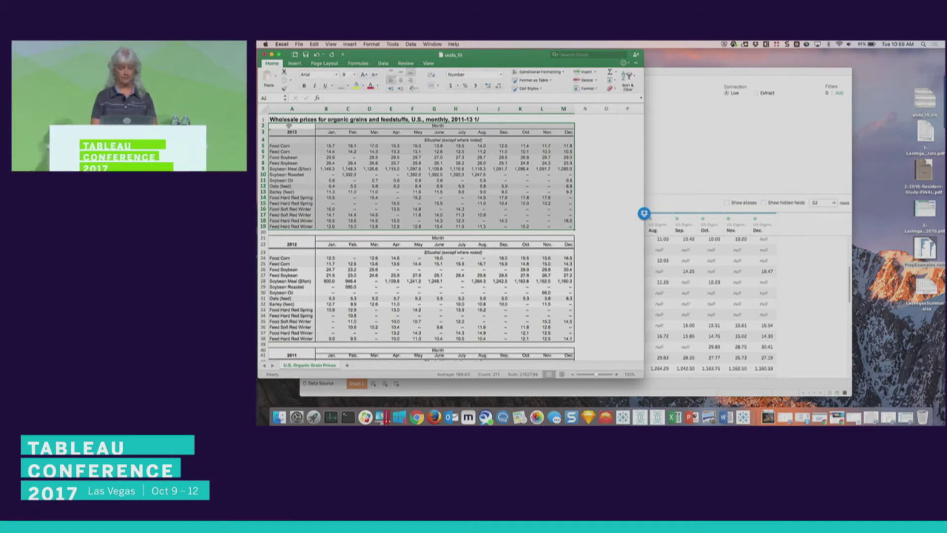
left_click(290, 128)
Switch to Tableau and replace the U.S. Organic Grain Prices sheet on the canvas with the found table A2:M19.
key("super+Tab")
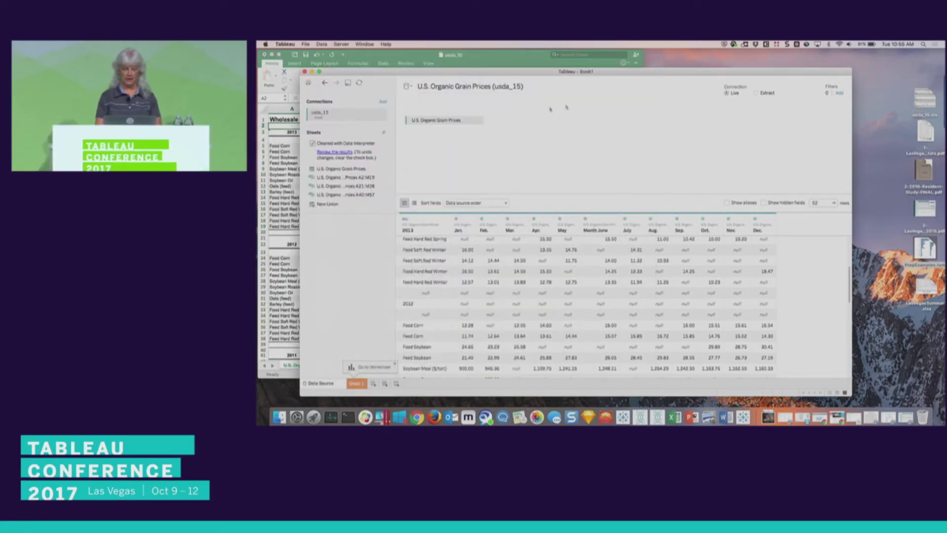
left_click(409, 121)
key("Delete")
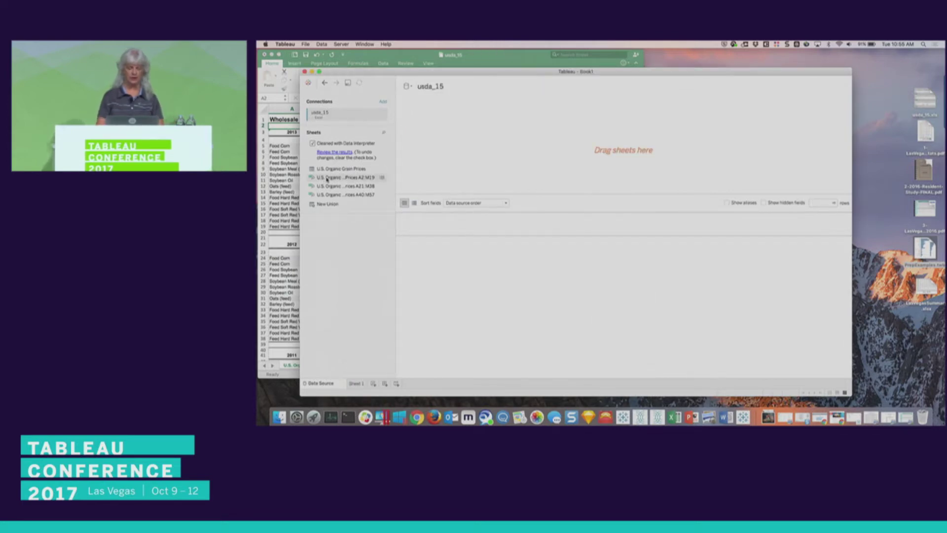
left_click_drag(328, 178, 446, 129)
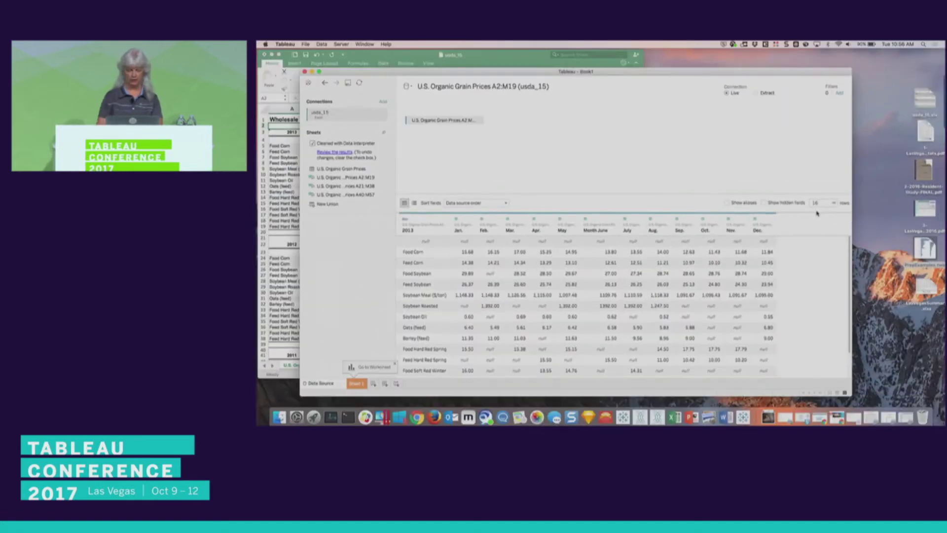
Union the found tables A21:M38 and A40:M57 with the A2:M19 table on the canvas.
scroll(601, 349, "down", 3)
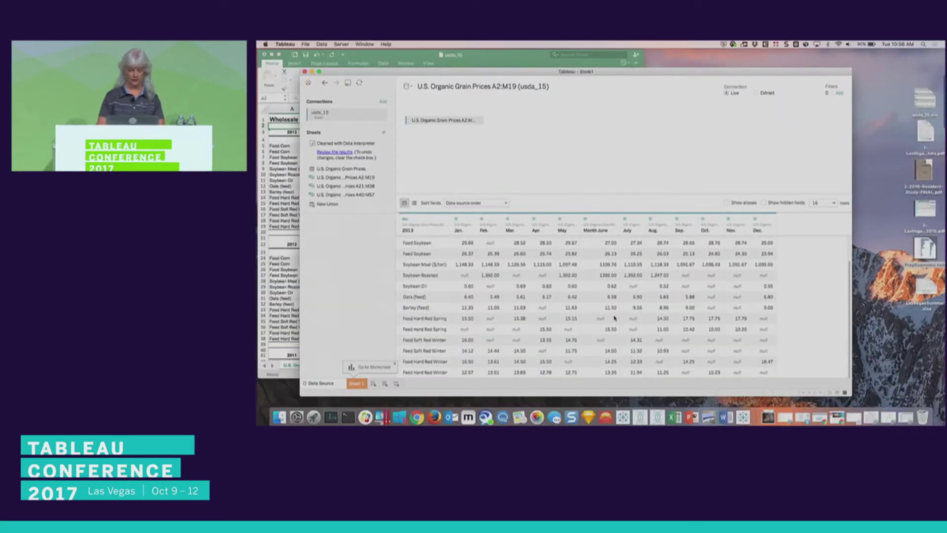
scroll(615, 318, "up", 3)
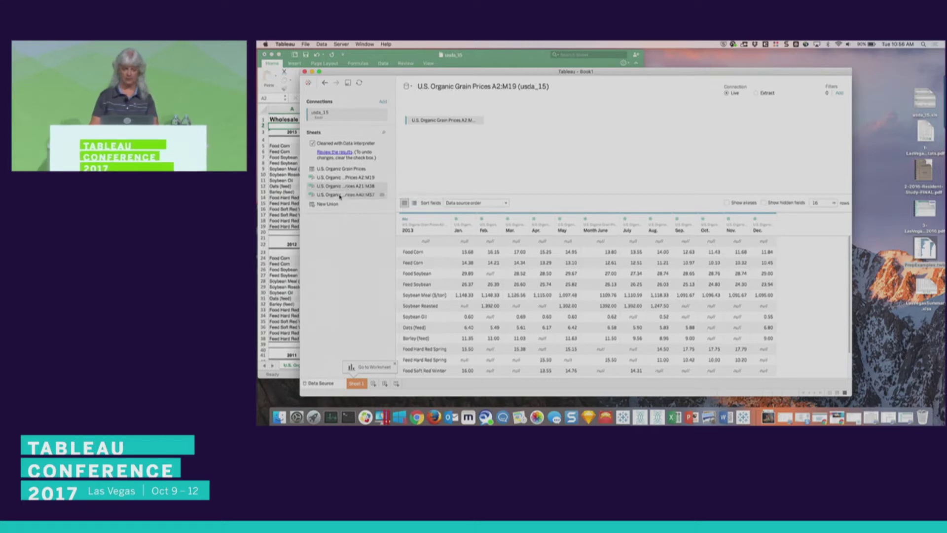
left_click_drag(333, 187, 441, 129)
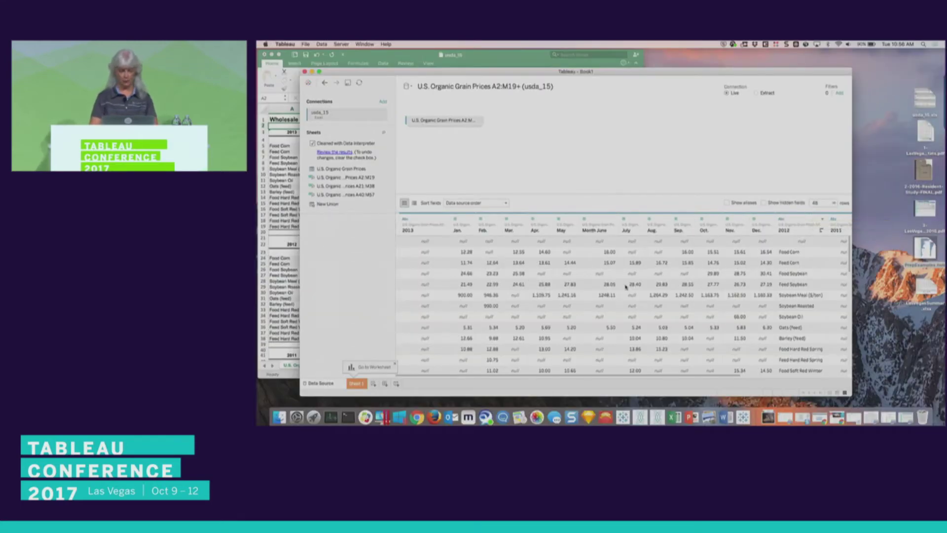
Examine the unioned rows and the 2011, 2012, 2013, Sheet and Table Name columns in the data grid.
scroll(626, 286, "down", 10)
scroll(625, 286, "down", 5)
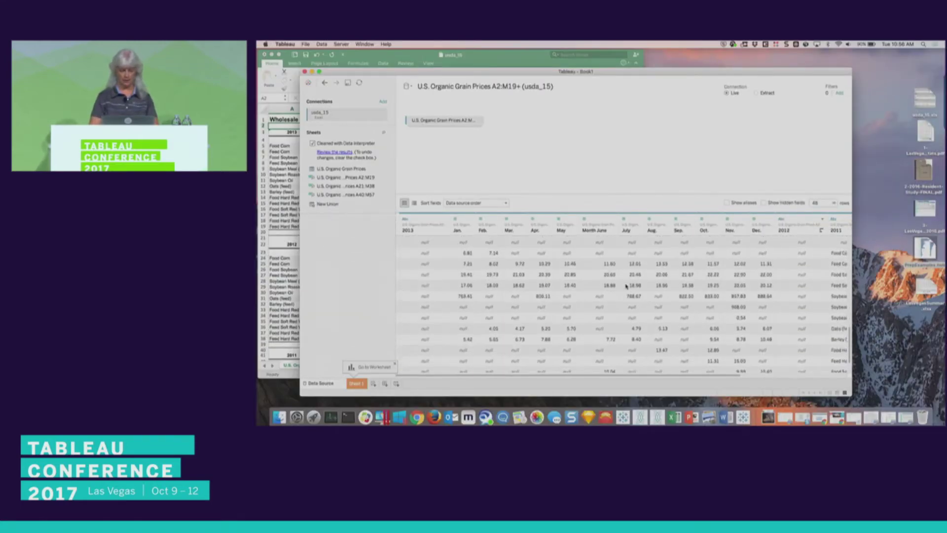
scroll(625, 286, "down", 10)
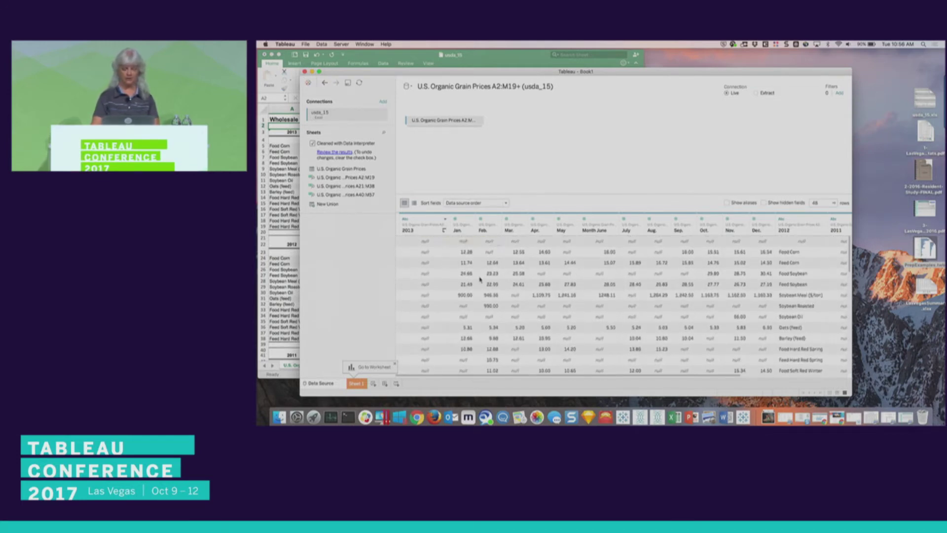
scroll(480, 279, "down", 8)
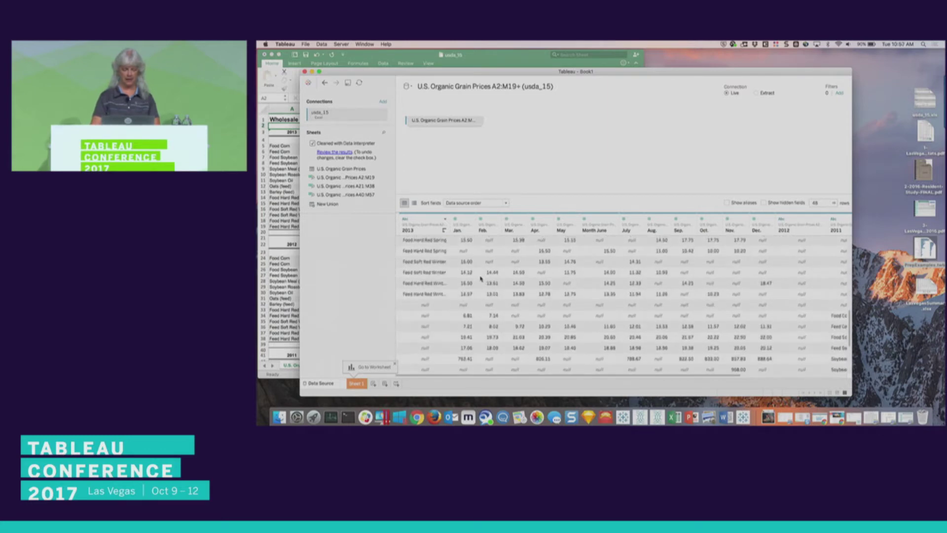
scroll(466, 298, "up", 5)
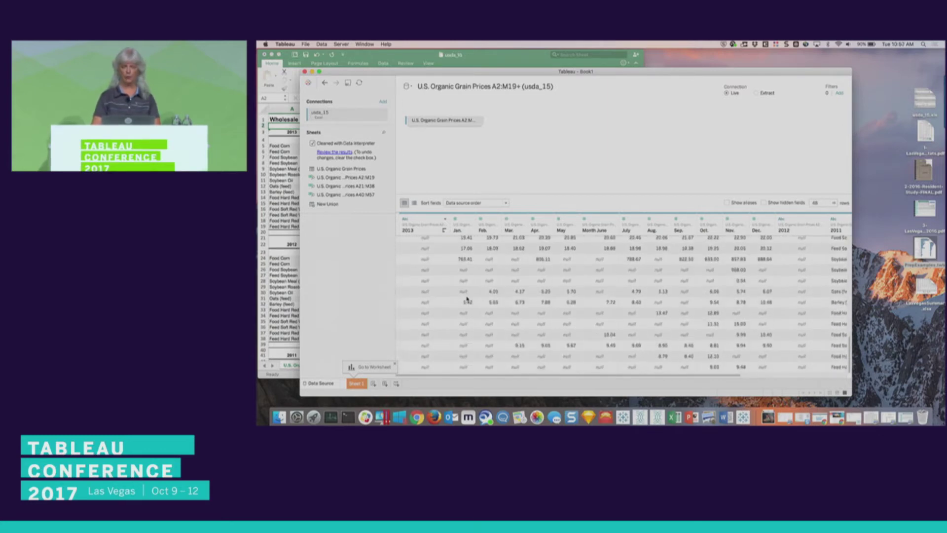
scroll(467, 298, "up", 5)
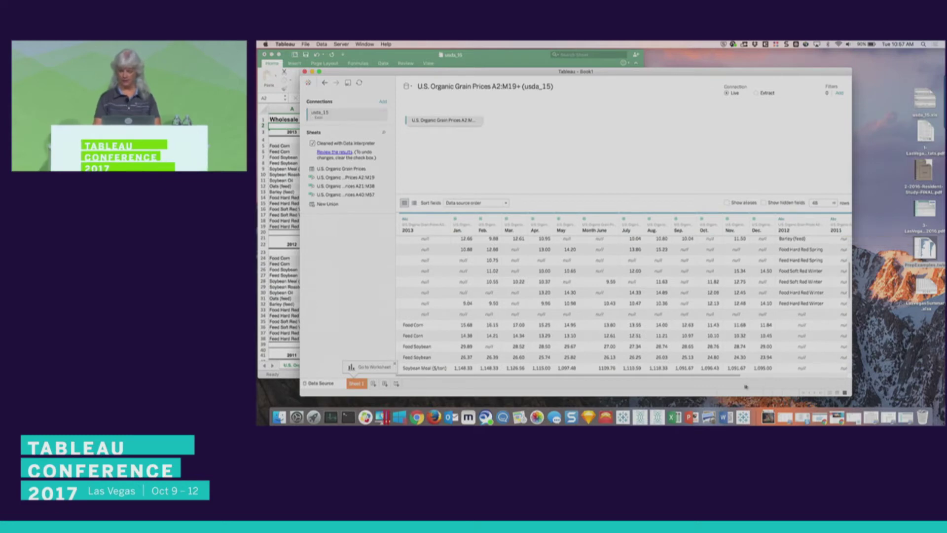
scroll(740, 327, "right", 3)
scroll(740, 326, "right", 3)
scroll(740, 327, "down", 1)
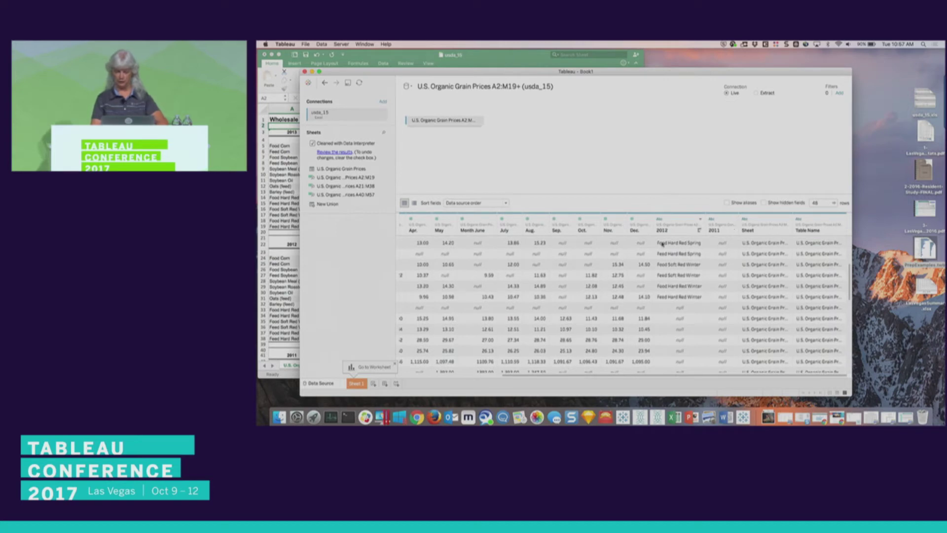
scroll(662, 243, "left", 5)
scroll(662, 244, "up", 1)
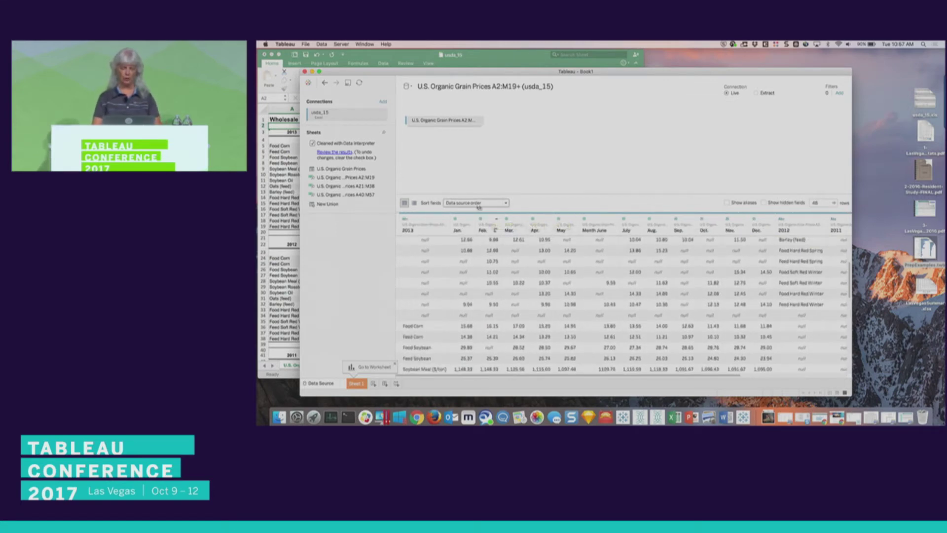
Sort the fields in the data grid by A to Z ascending.
left_click(506, 204)
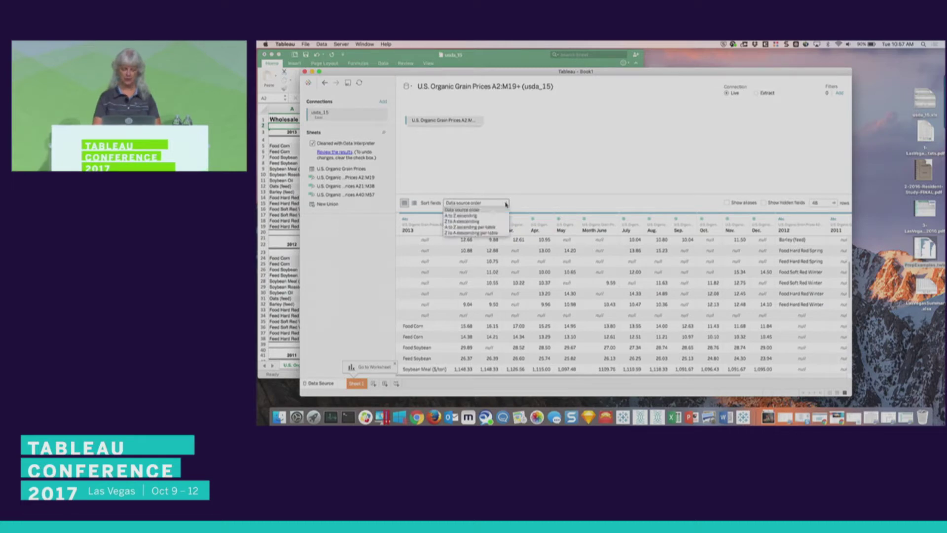
left_click(466, 216)
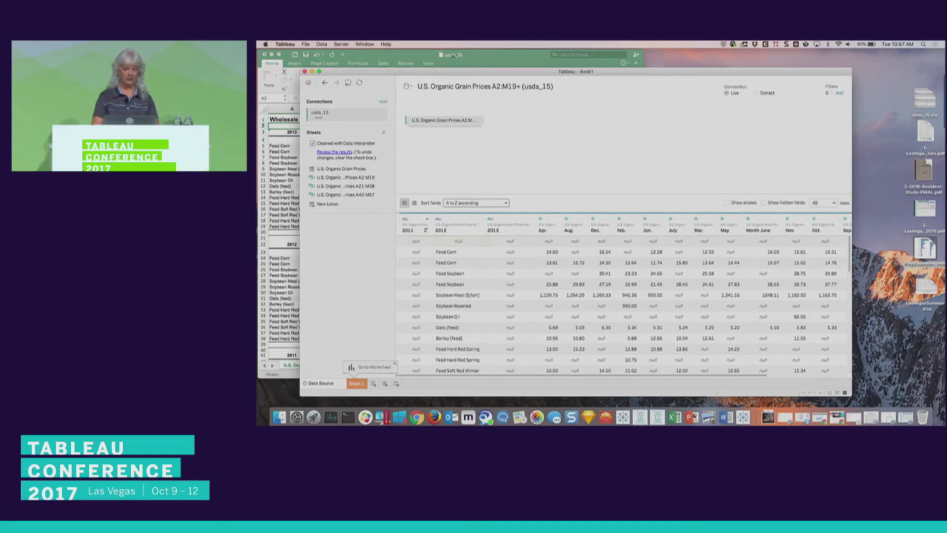
Compare the yearly blocks in the Excel workbook with the 2011, 2012 and 2013 columns of the union in Tableau.
left_click(462, 55)
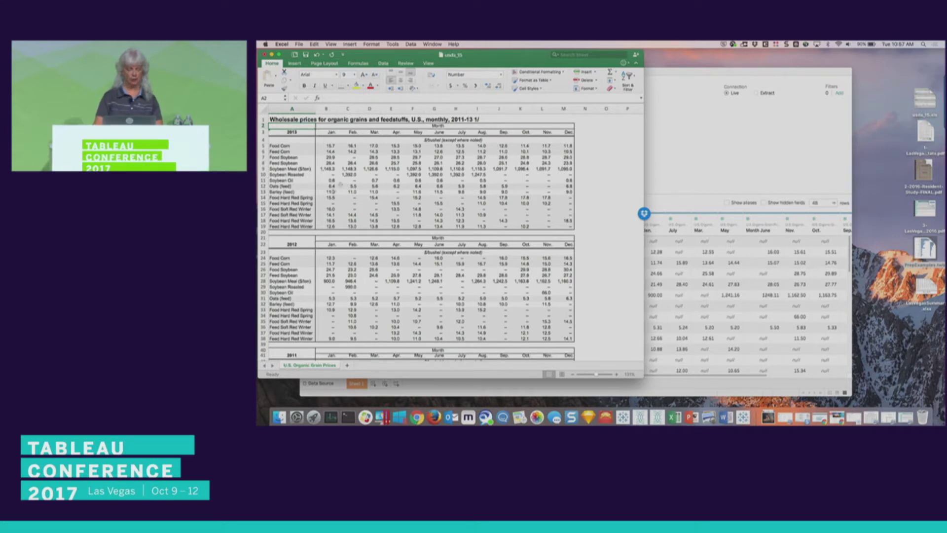
left_click(670, 73)
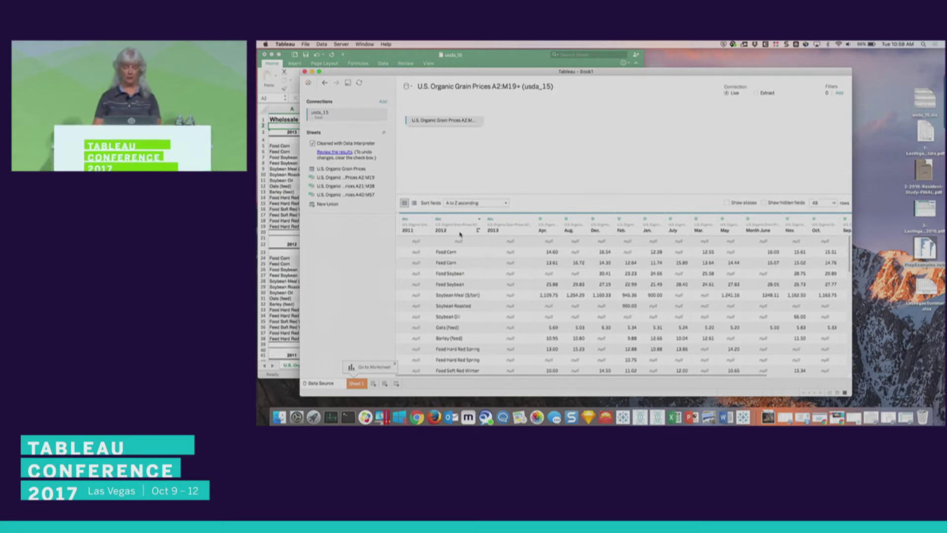
scroll(495, 267, "down", 5)
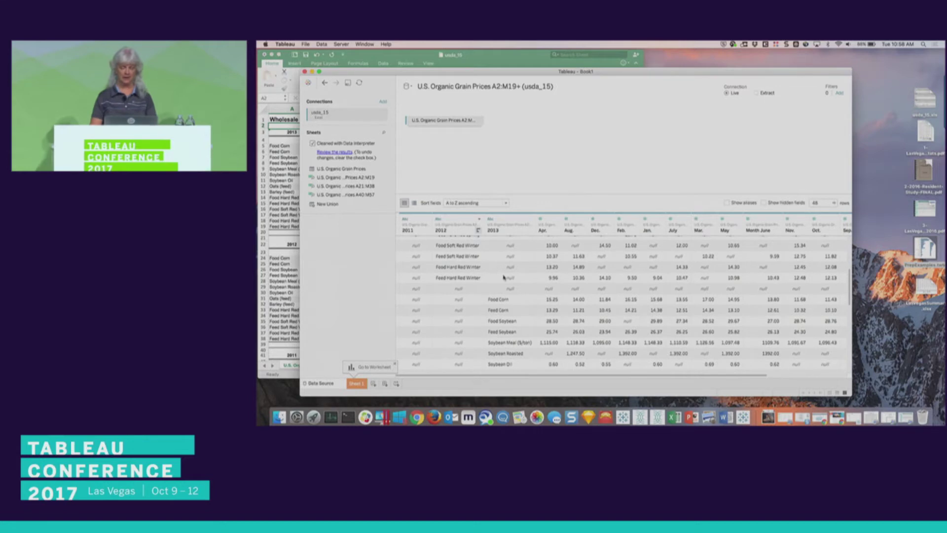
scroll(503, 277, "down", 5)
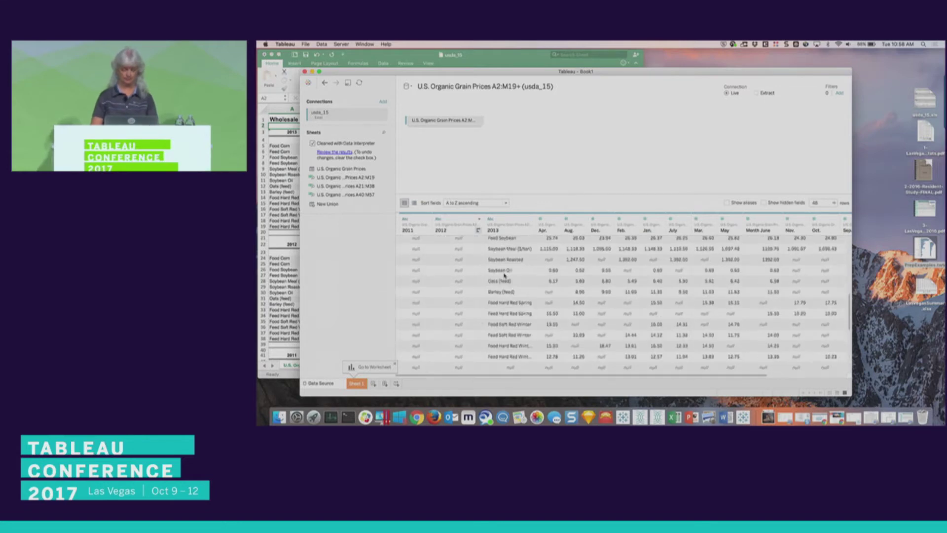
scroll(504, 276, "up", 7)
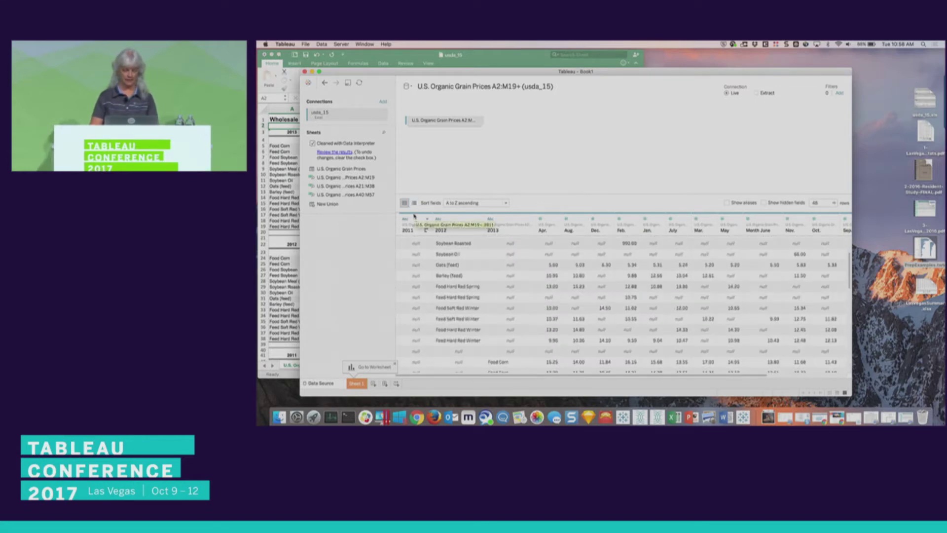
Merge the mismatched fields 2011, 2012 and 2013 into one field and review the merged rows.
left_click(414, 217)
left_click(446, 218, "shift")
left_click(495, 218, "shift")
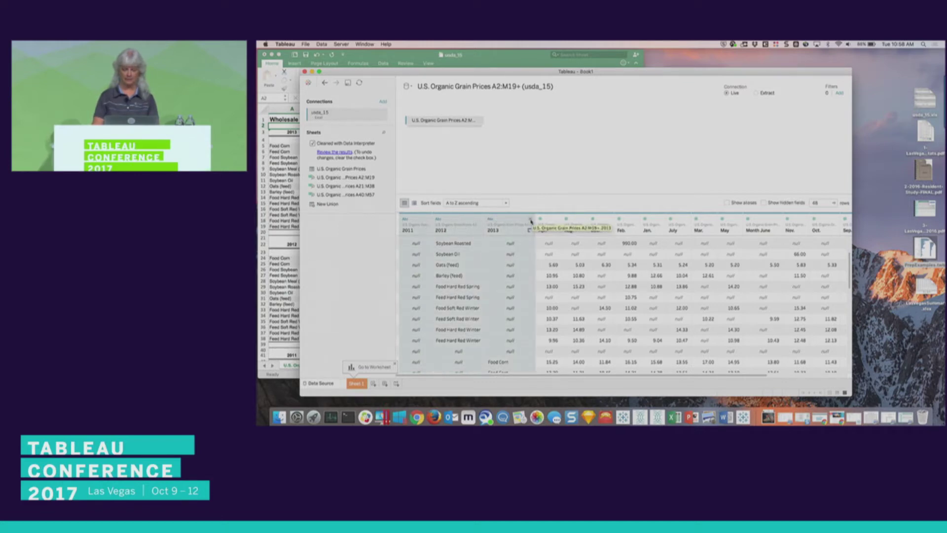
left_click(531, 219)
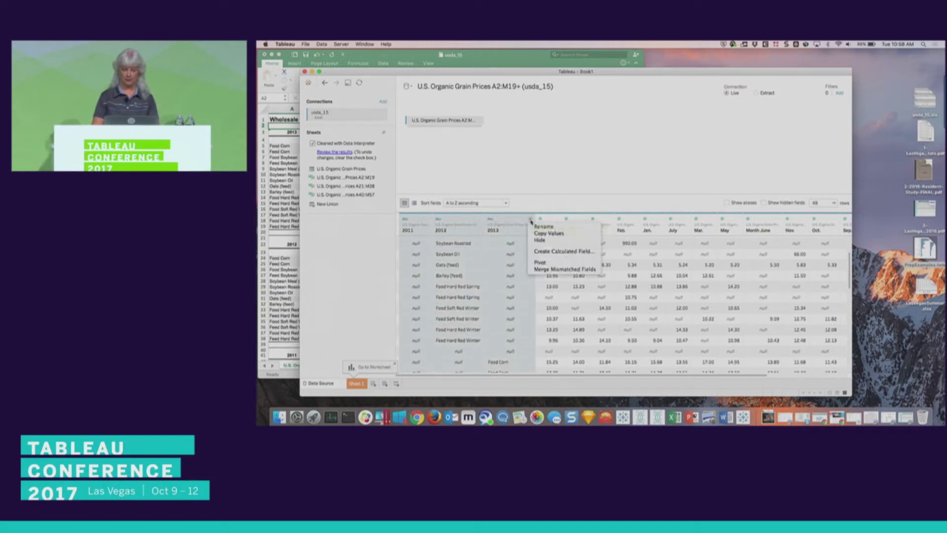
left_click(573, 270)
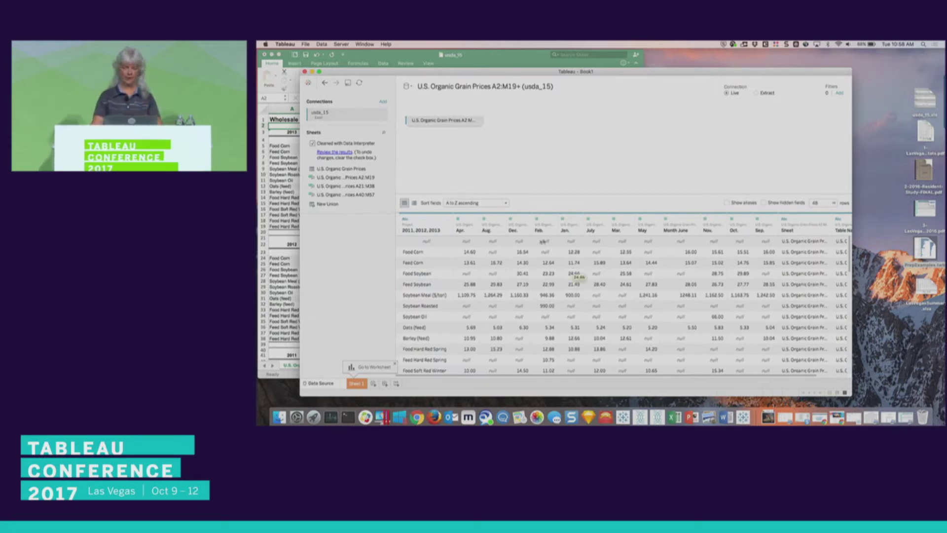
scroll(468, 280, "down", 10)
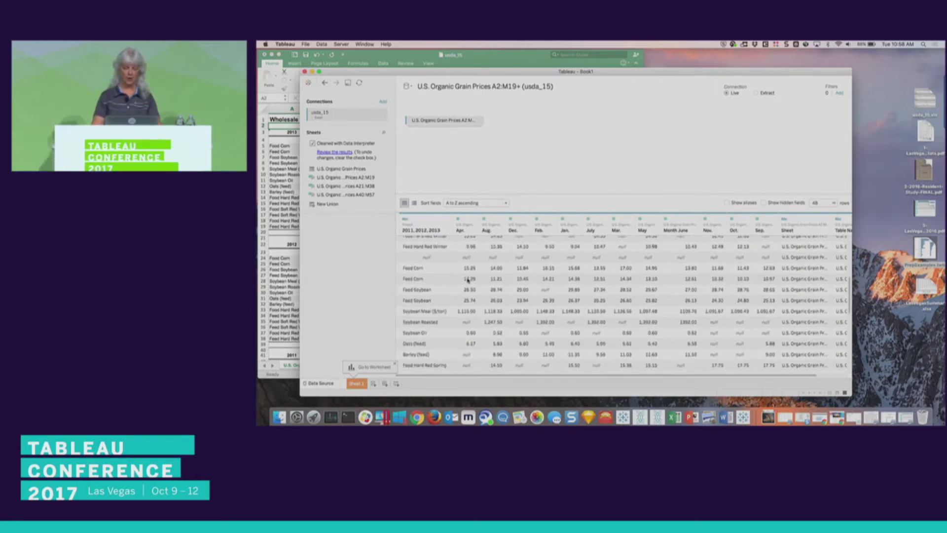
scroll(467, 280, "down", 10)
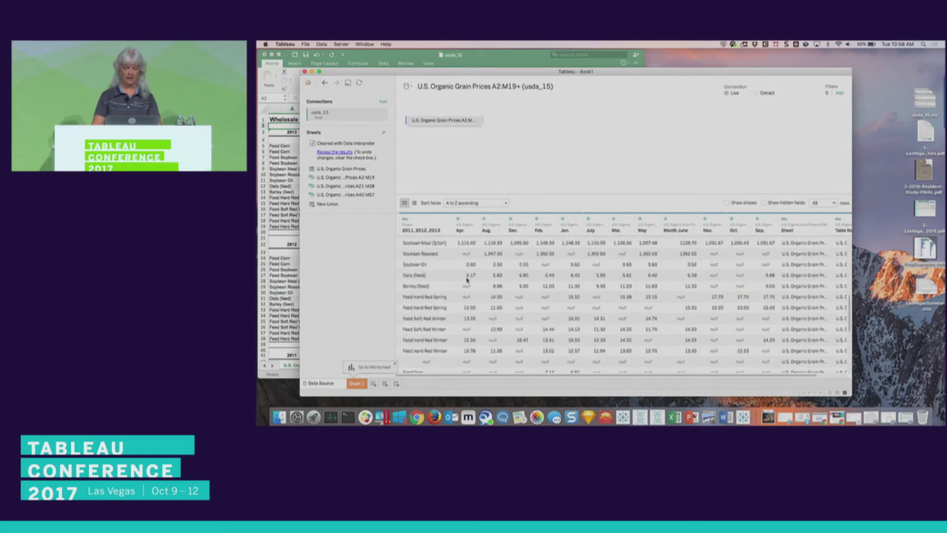
Rename the merged 2011, 2012, 2013 field as Grain.
double_click(421, 231)
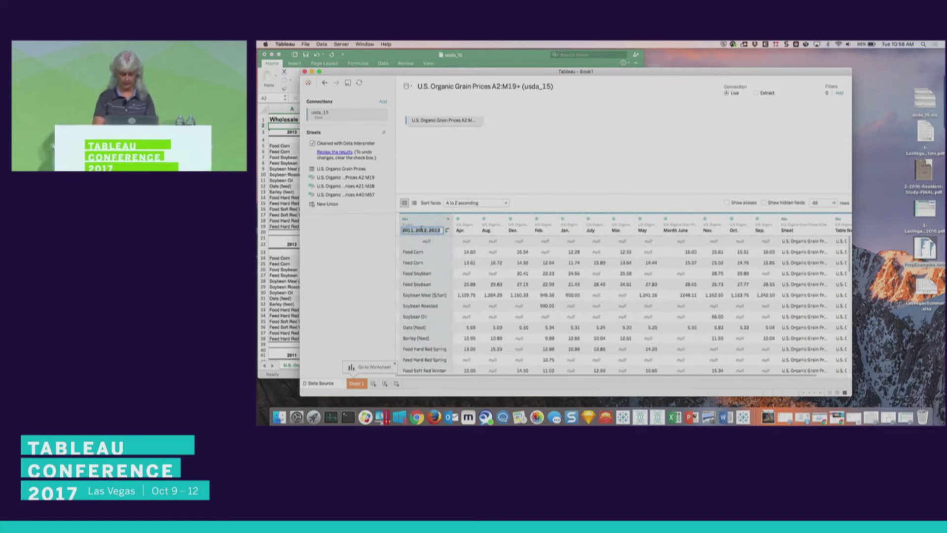
type("Grain")
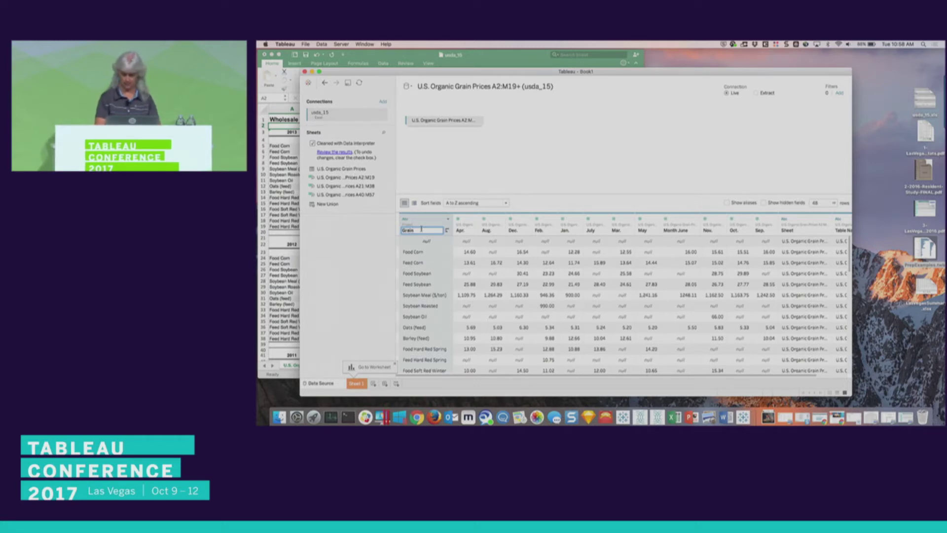
key("Return")
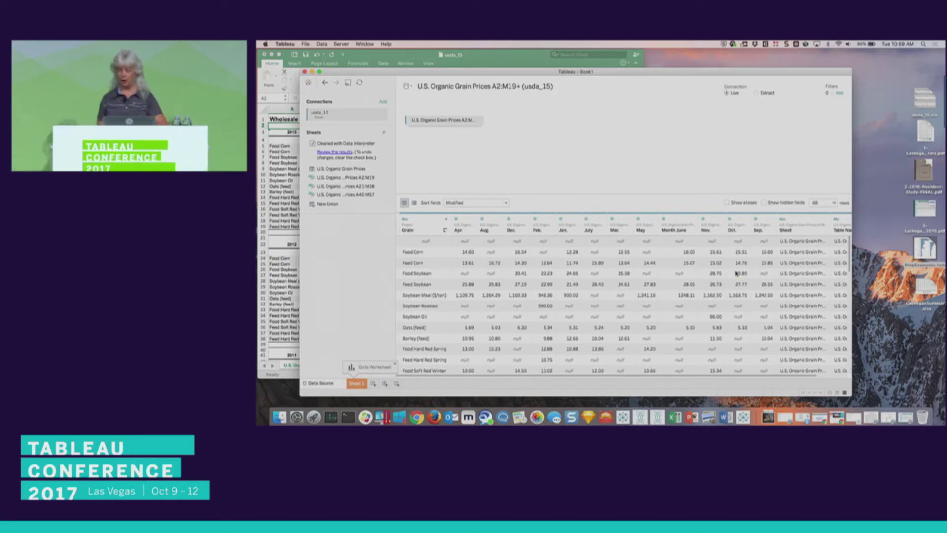
Widen the Table Name column at the end of the grid enough to show its full values.
scroll(736, 272, "right", 3)
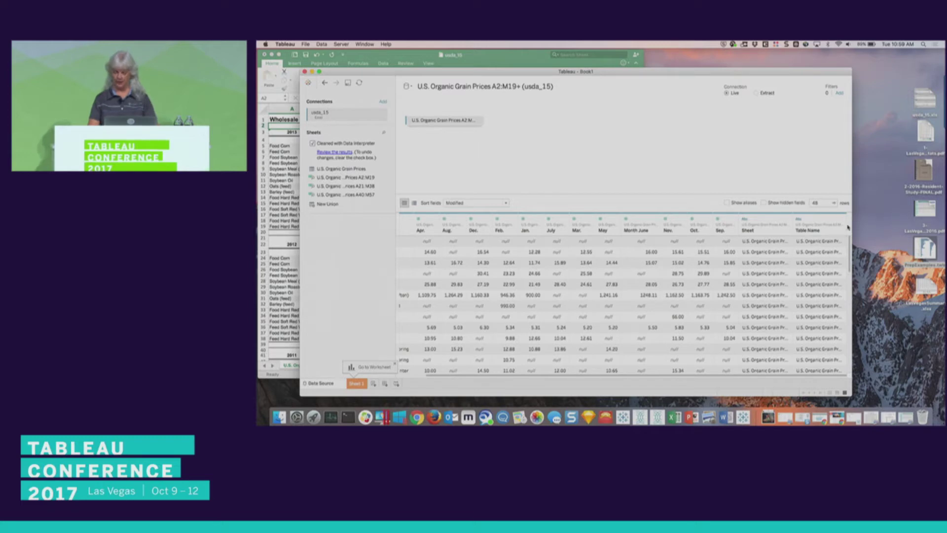
left_click_drag(845, 225, 879, 227)
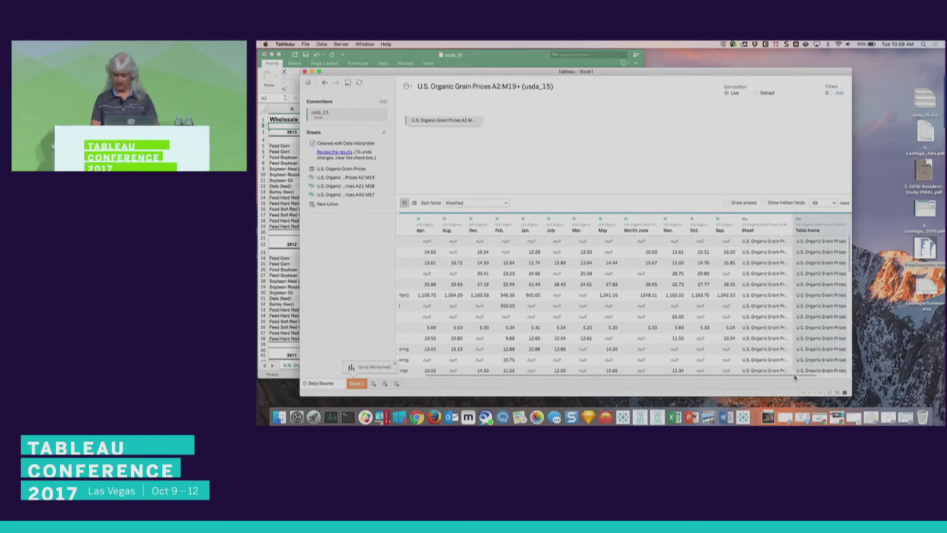
left_click_drag(794, 377, 822, 377)
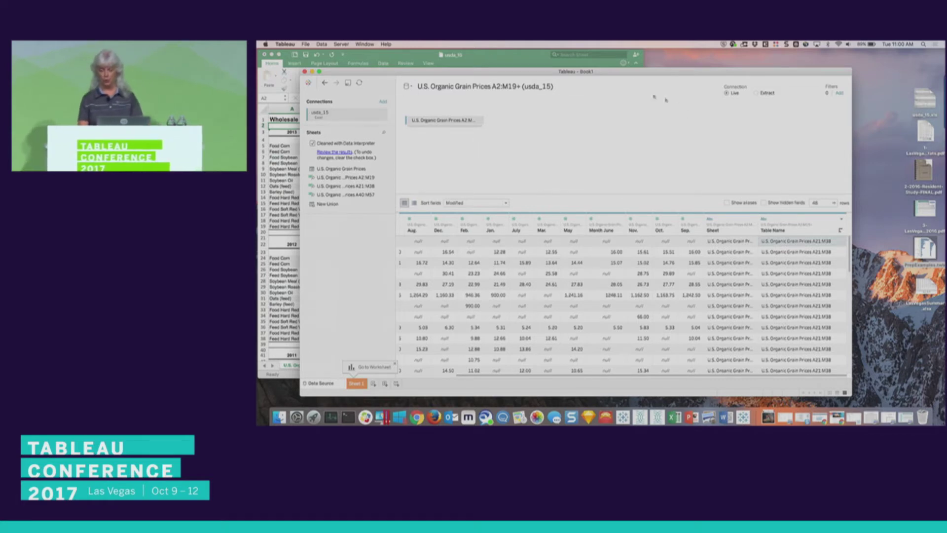
left_click(841, 219)
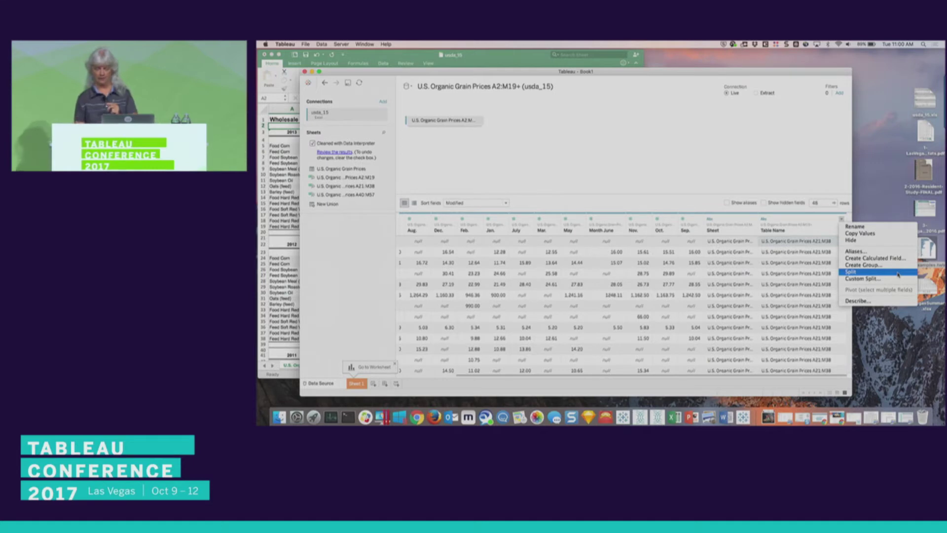
left_click(878, 252)
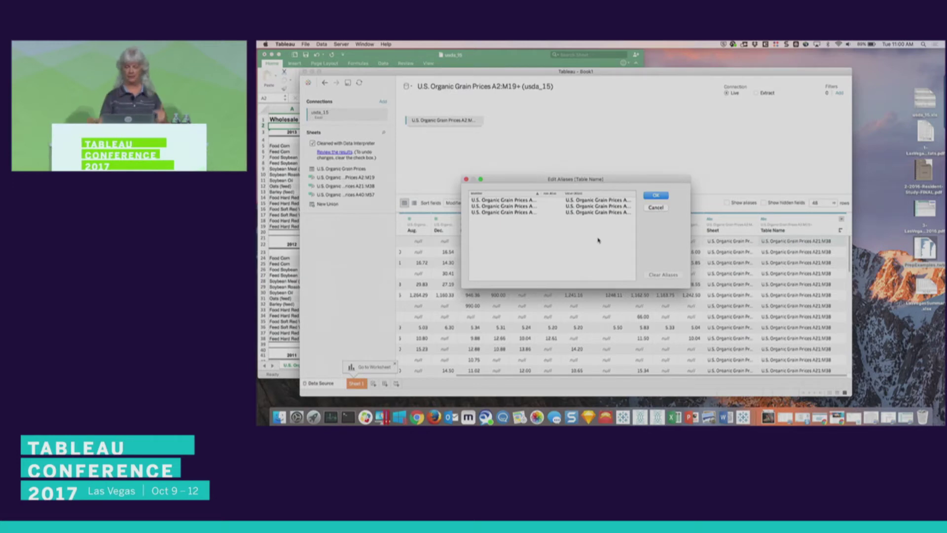
double_click(596, 201)
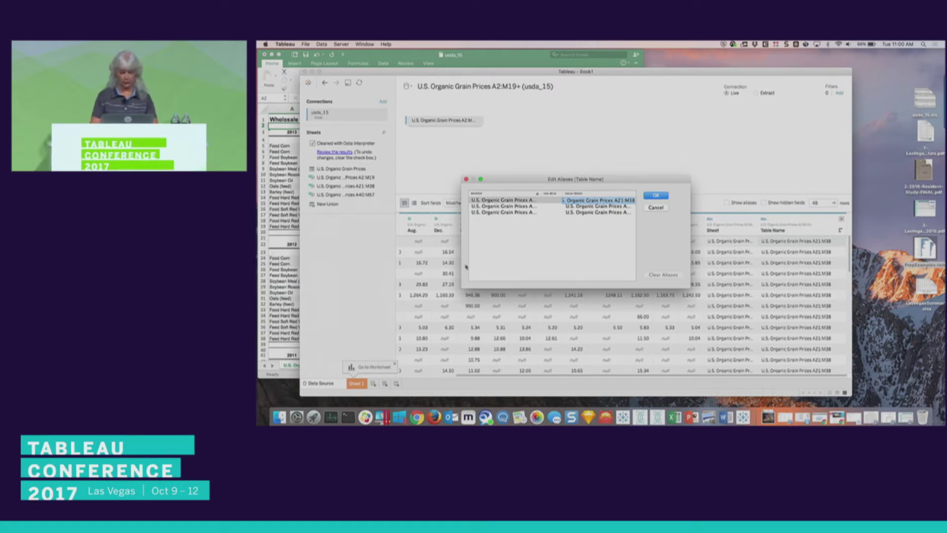
type("2012")
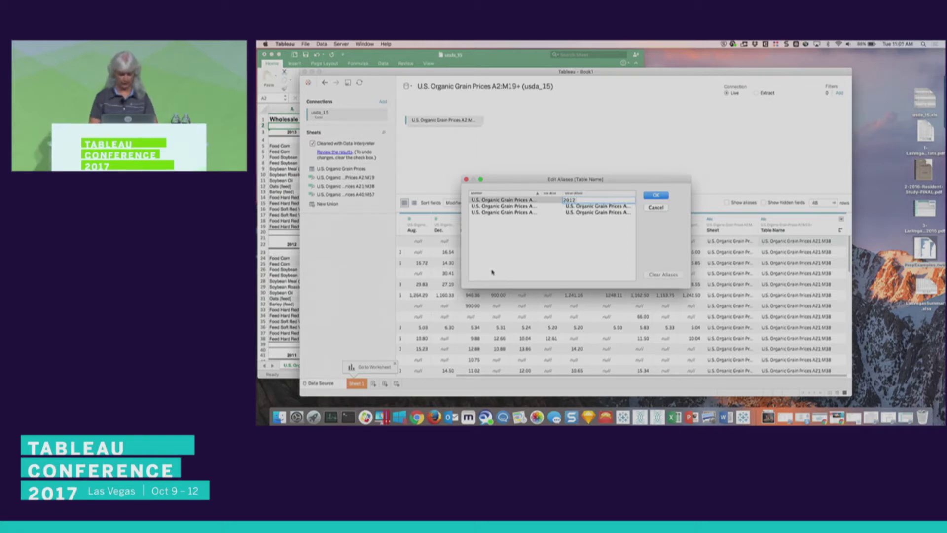
key("Return")
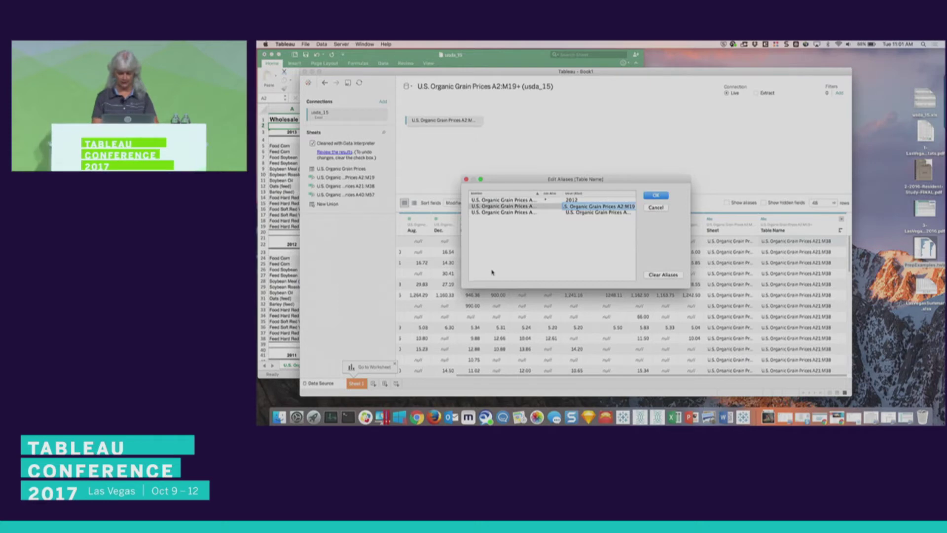
type("2013")
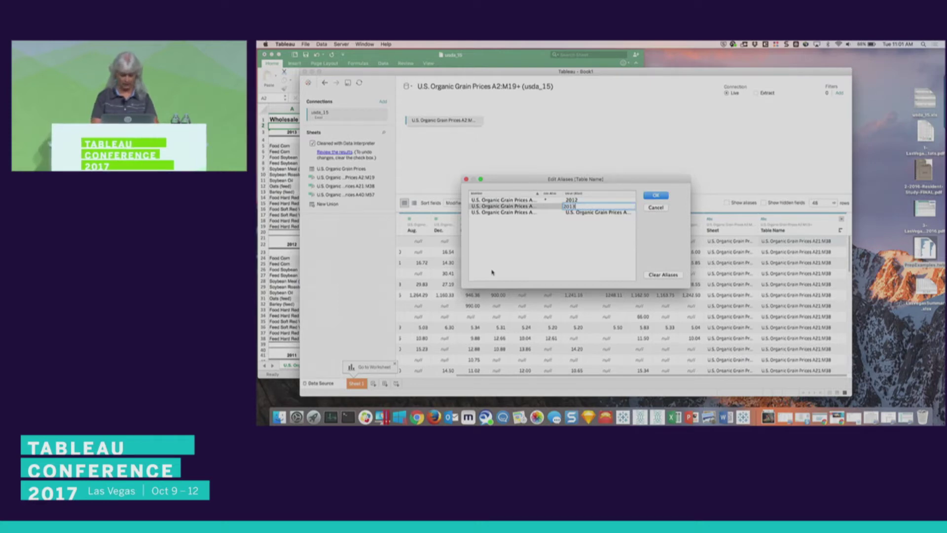
key("Return")
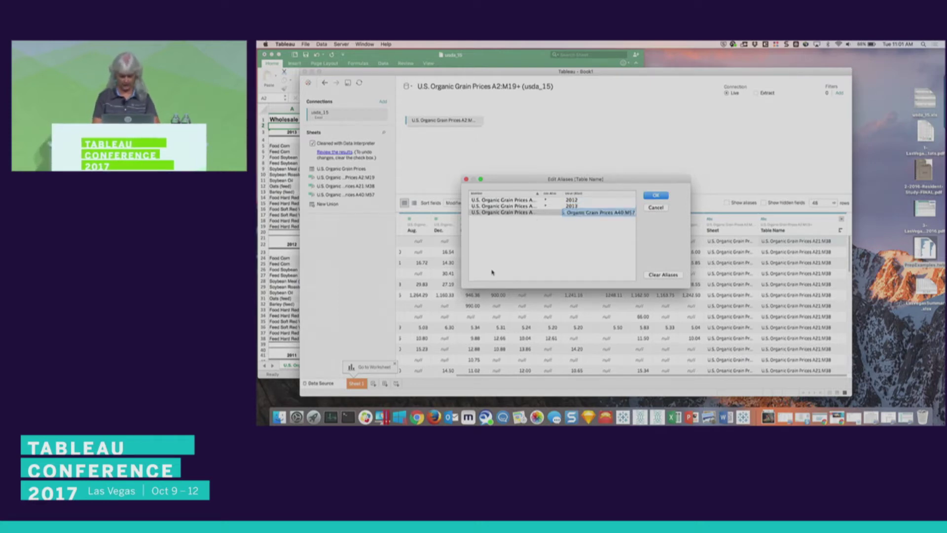
type("2011")
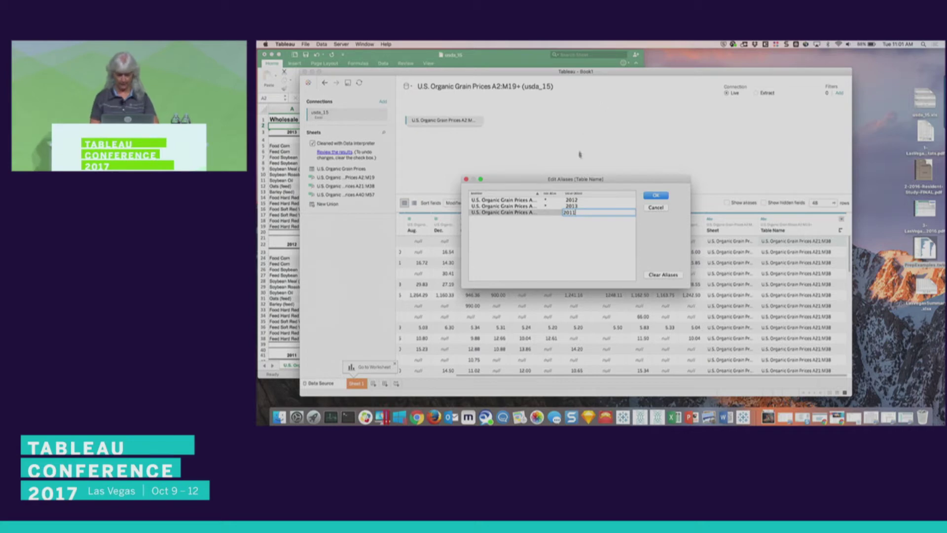
key("Return")
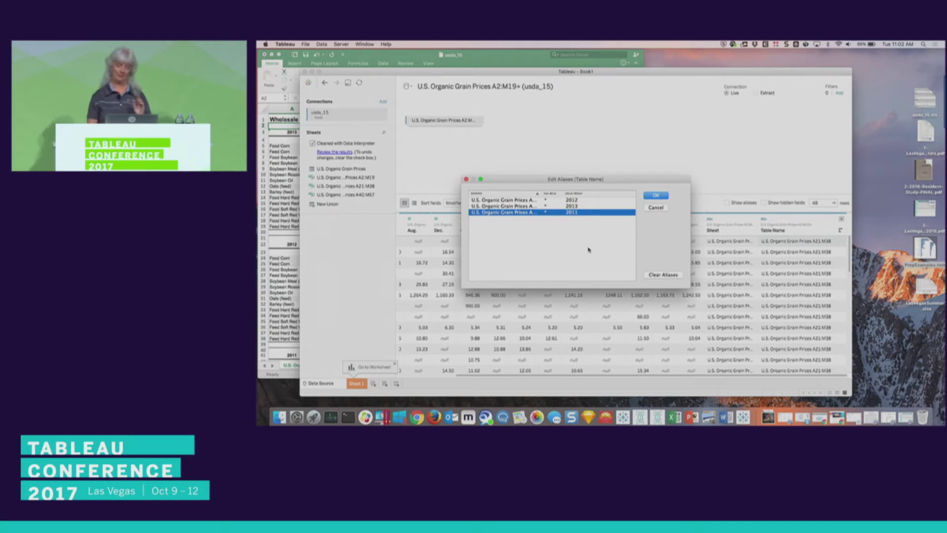
left_click(656, 207)
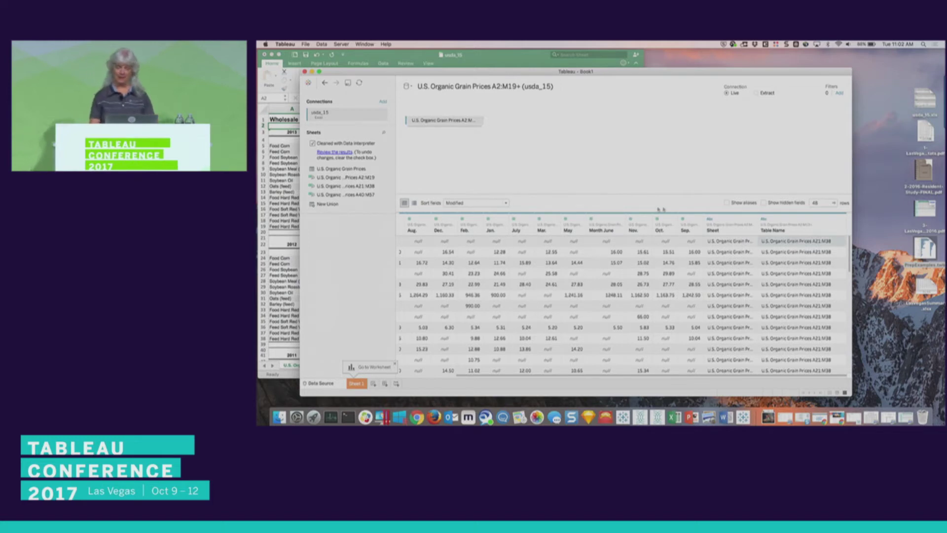
Start a group on the Table Name field and group U.S. Organic Grain Prices A2:M19 under the name 2013.
left_click(842, 221)
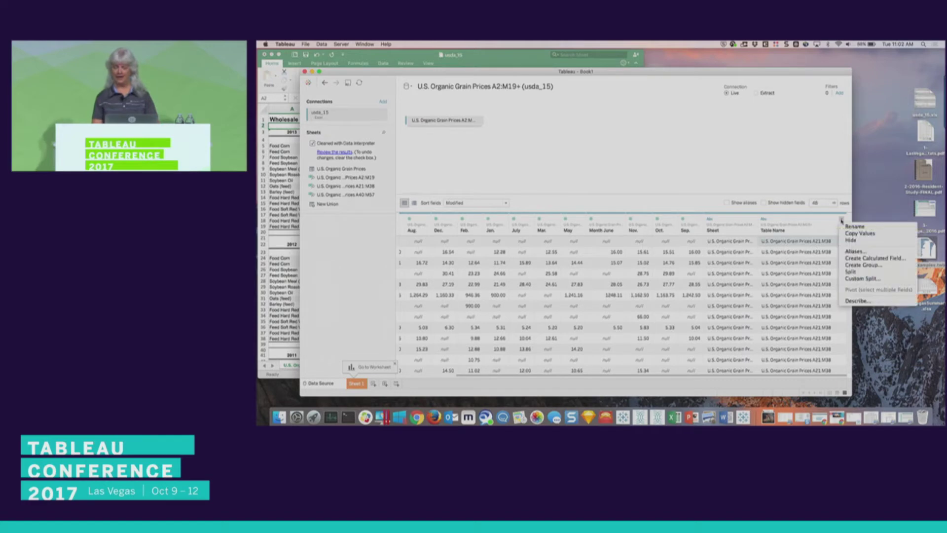
left_click(874, 267)
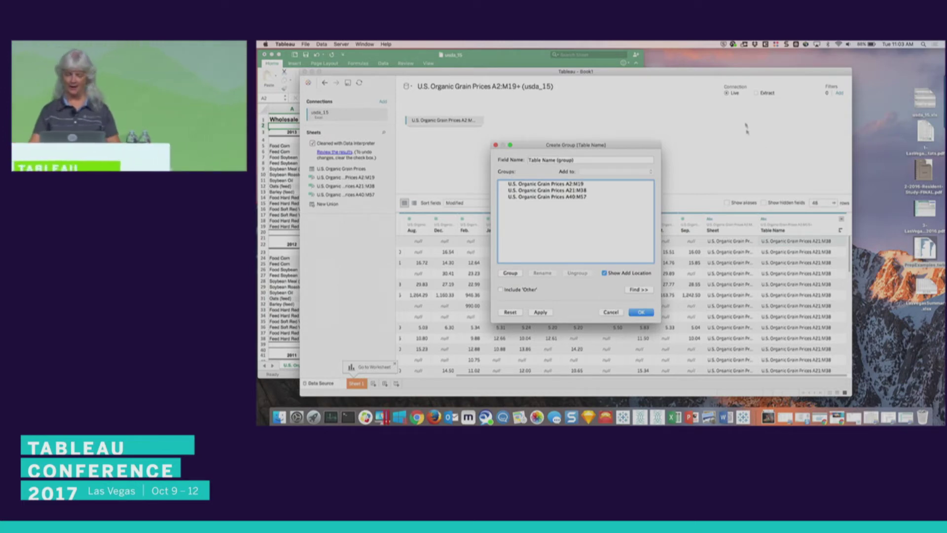
left_click(535, 184)
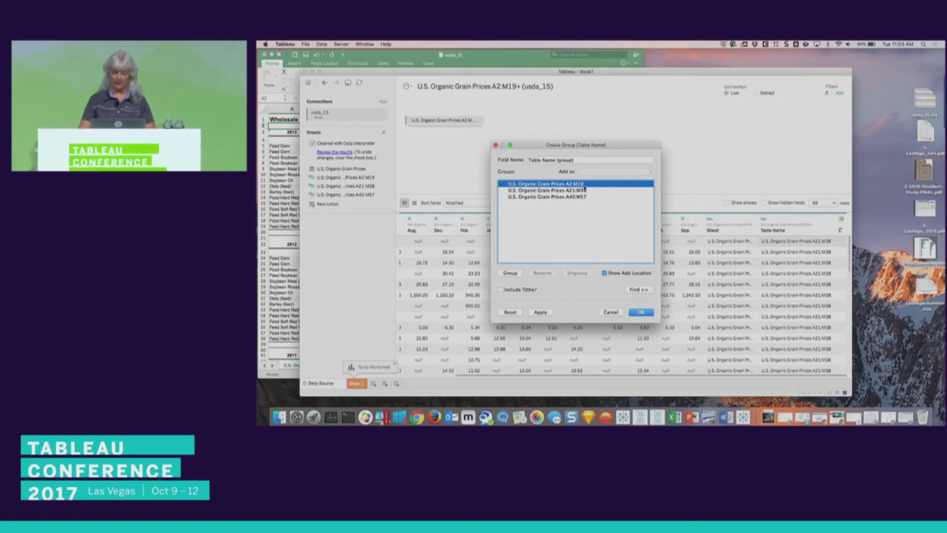
left_click(511, 273)
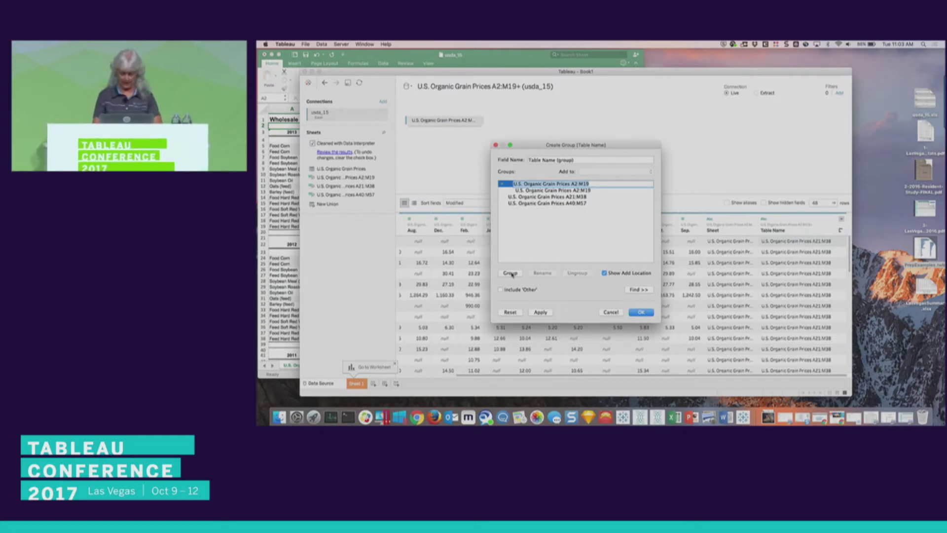
type("201")
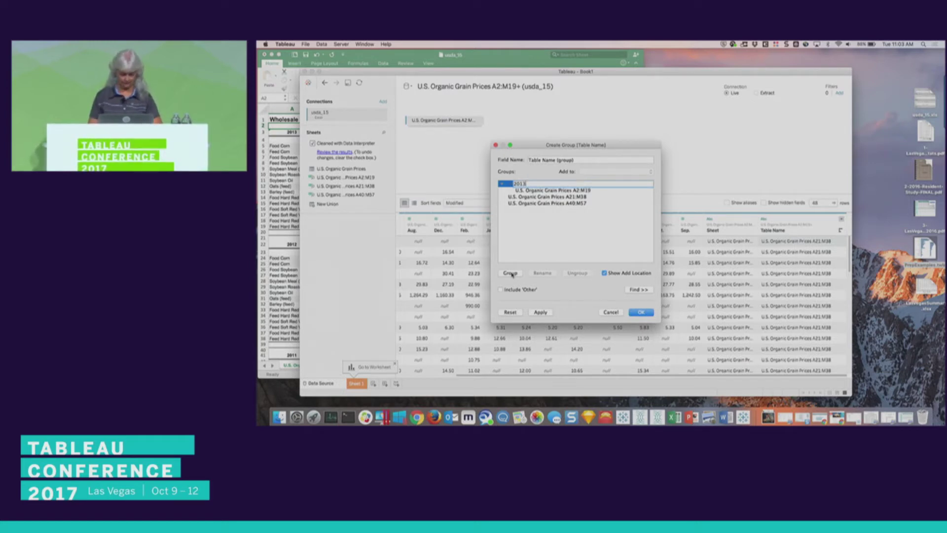
type("3")
key("Return")
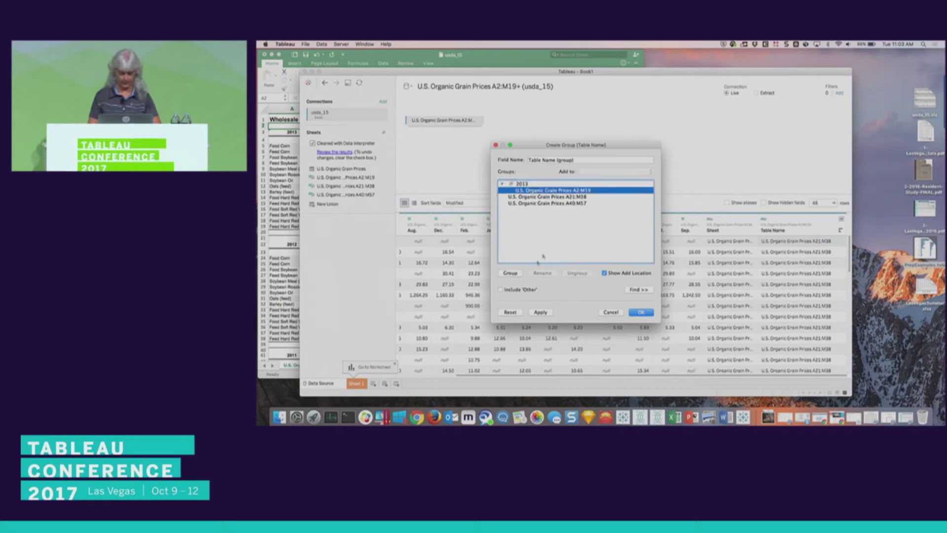
Group the A21:M38 table under the name 2012 and the A40:M57 table under the name 2011.
left_click(570, 197)
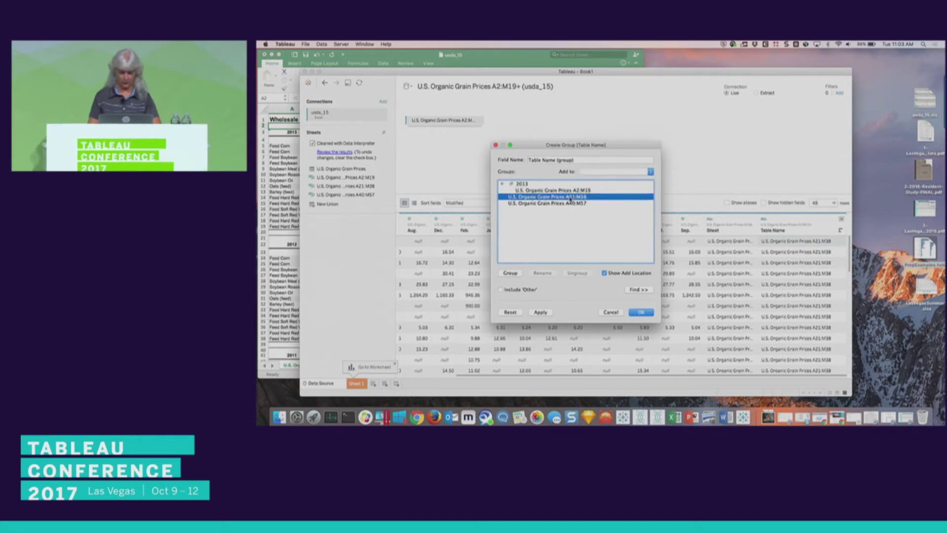
left_click(511, 274)
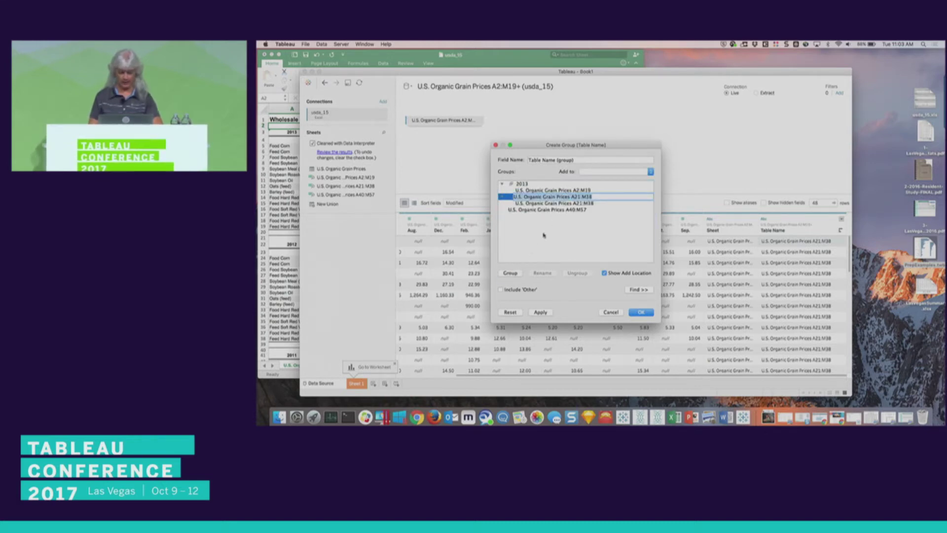
type("2012")
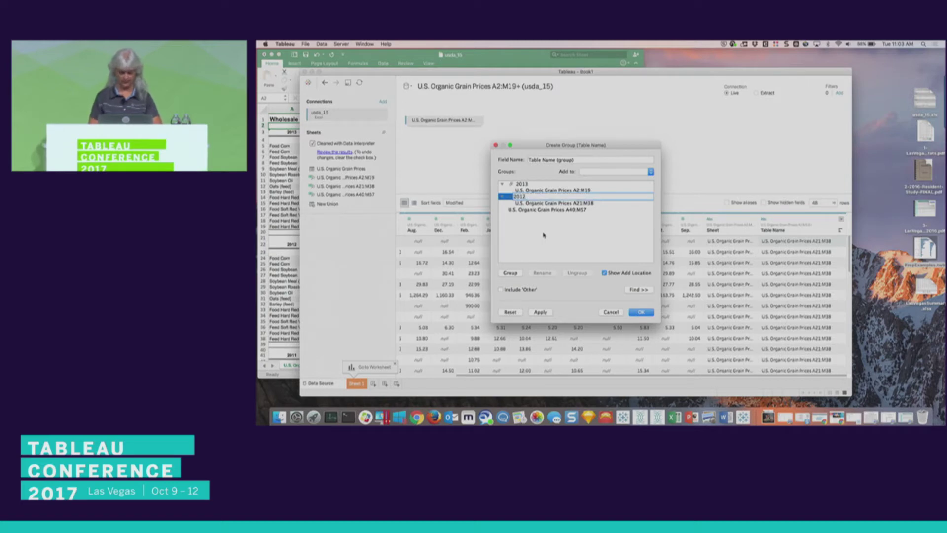
key("Return")
left_click(551, 210)
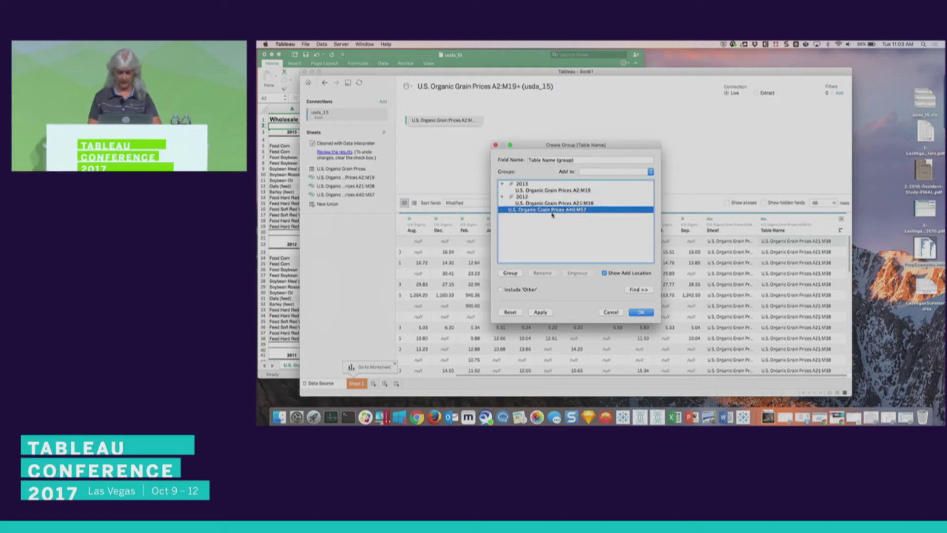
left_click(512, 275)
type("2011")
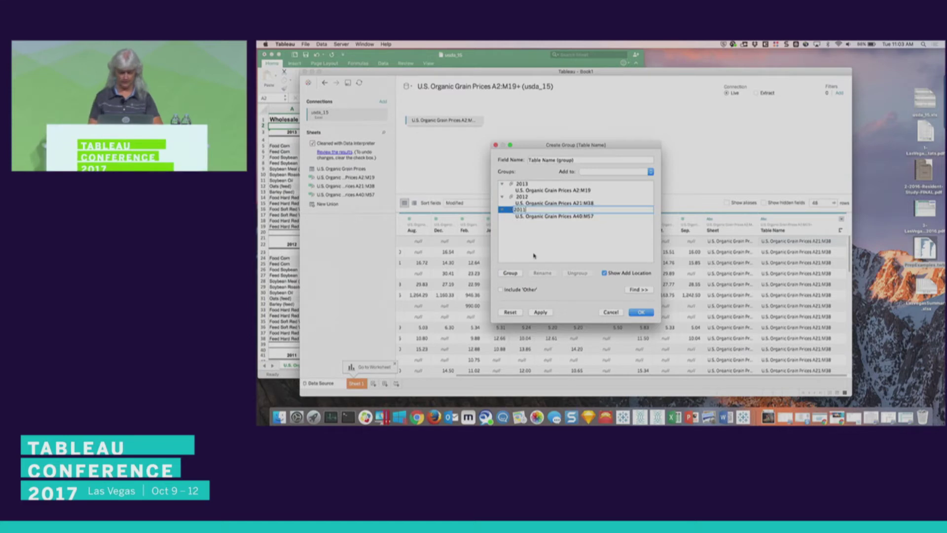
key("Return")
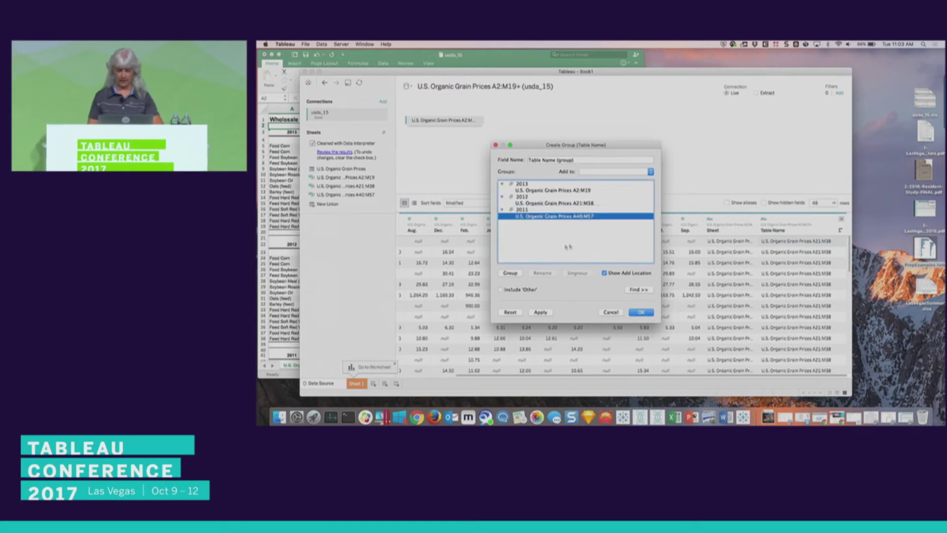
Name the grouped field Year and create it.
left_click_drag(578, 161, 525, 163)
type("Year")
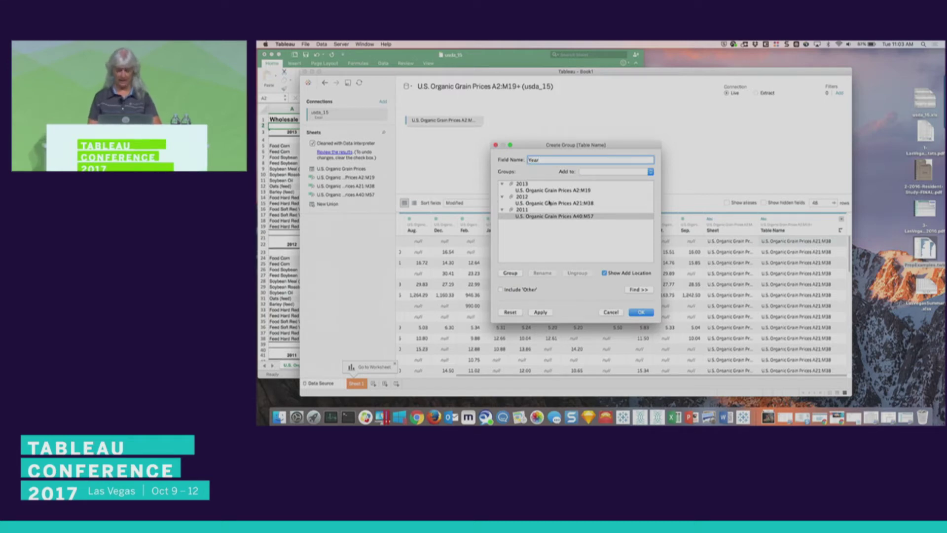
left_click(576, 256)
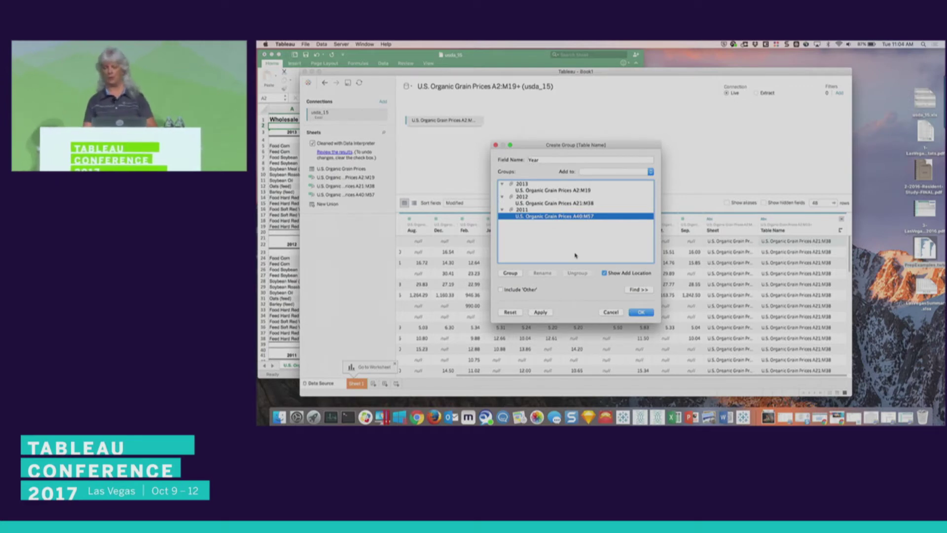
left_click(641, 313)
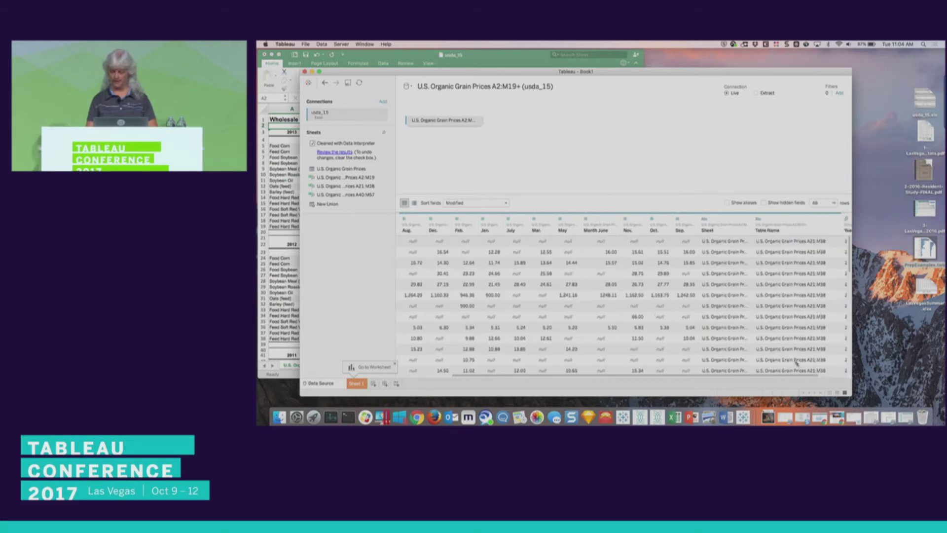
Hide the Sheet and Table Name fields in the data grid.
left_click_drag(806, 377, 846, 377)
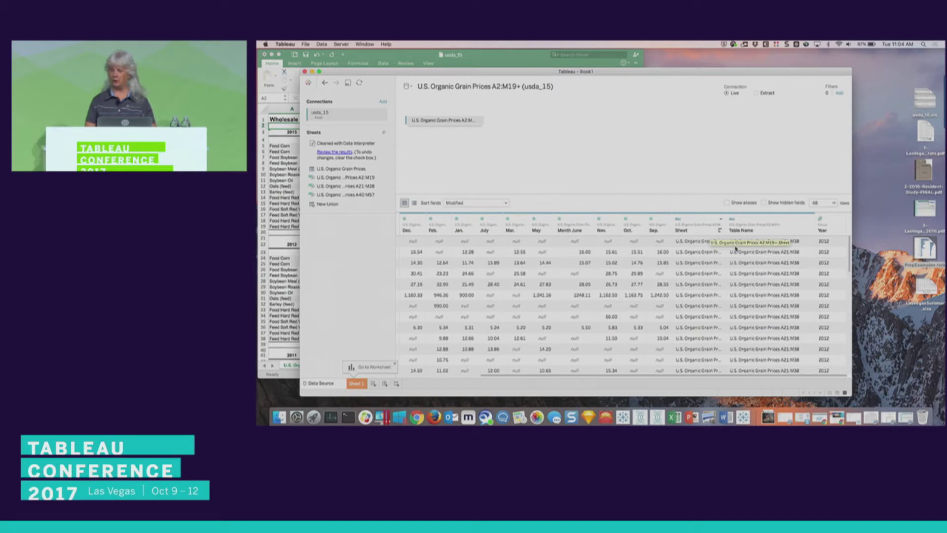
left_click(720, 222)
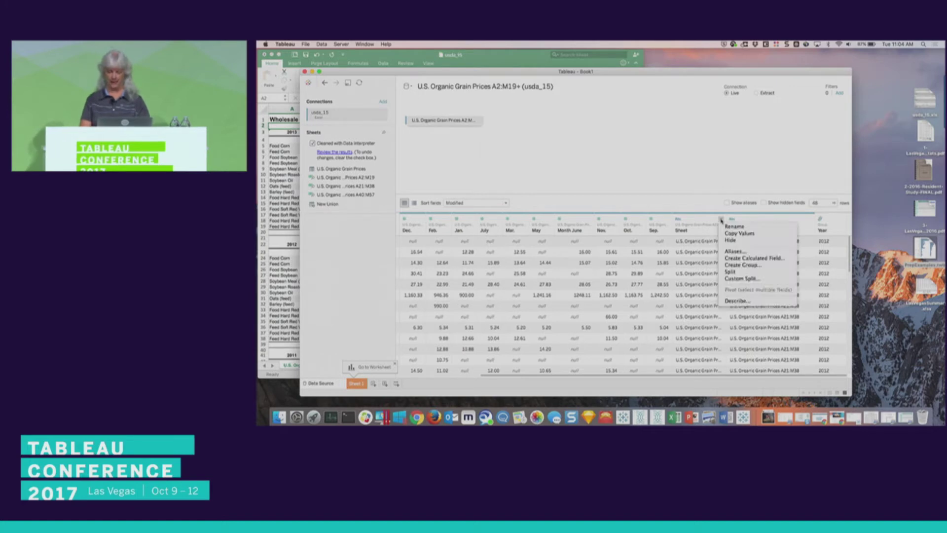
left_click(735, 240)
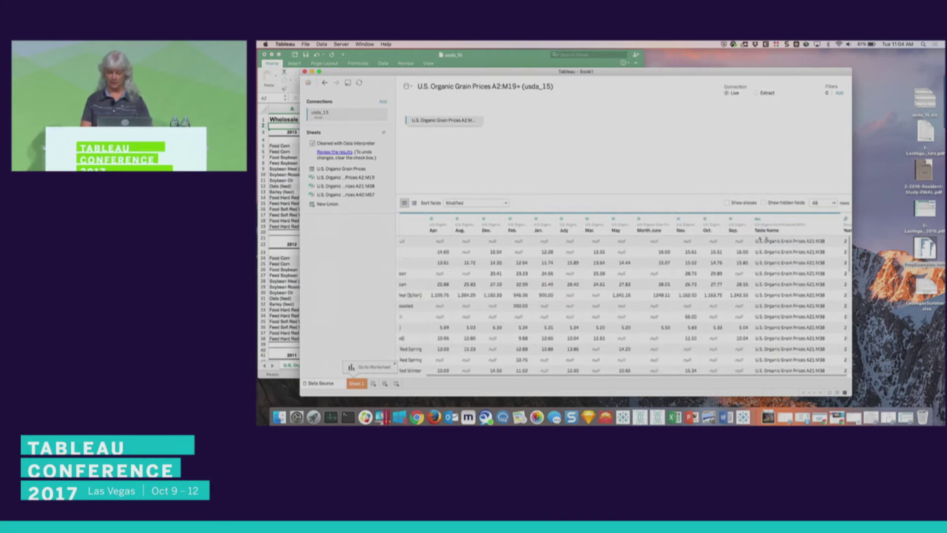
left_click(835, 219)
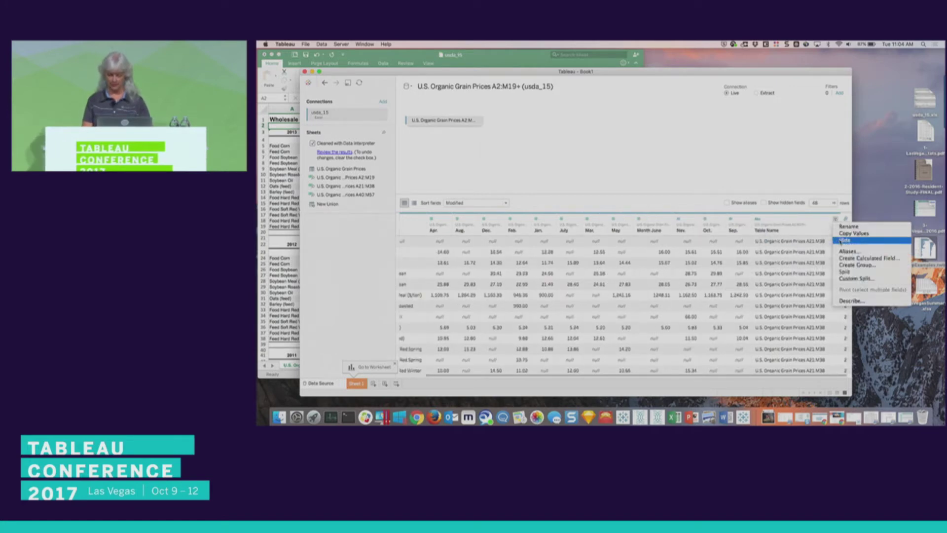
left_click(843, 240)
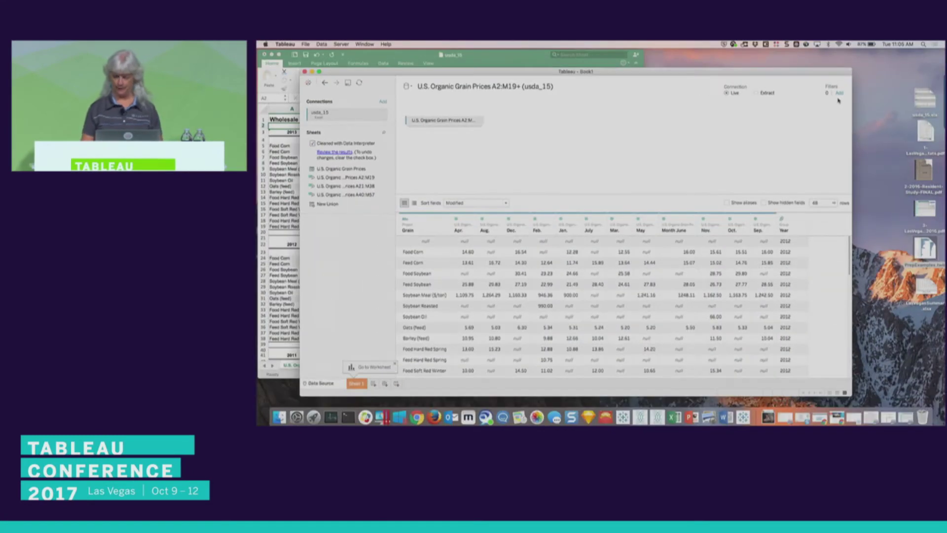
Add a data source filter on the Grain field that excludes Null values and apply it.
left_click(839, 93)
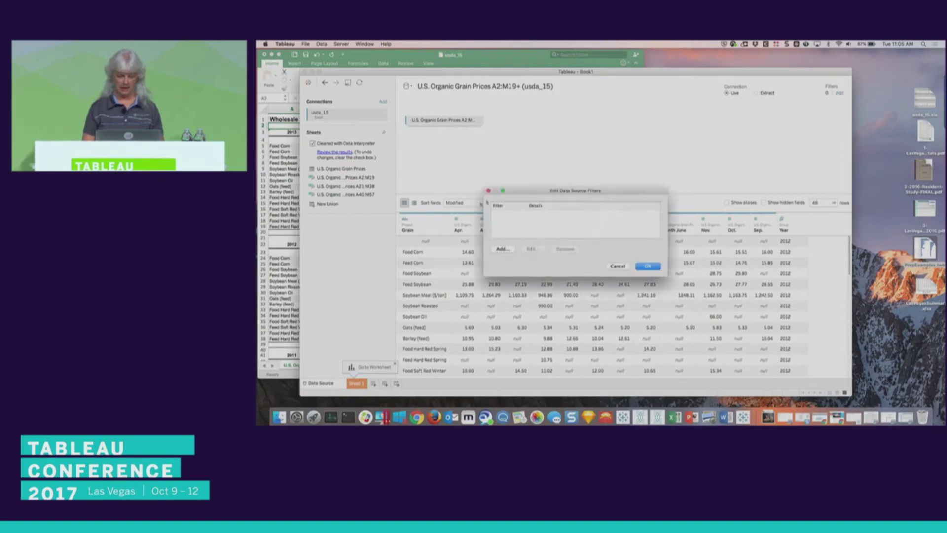
left_click(501, 249)
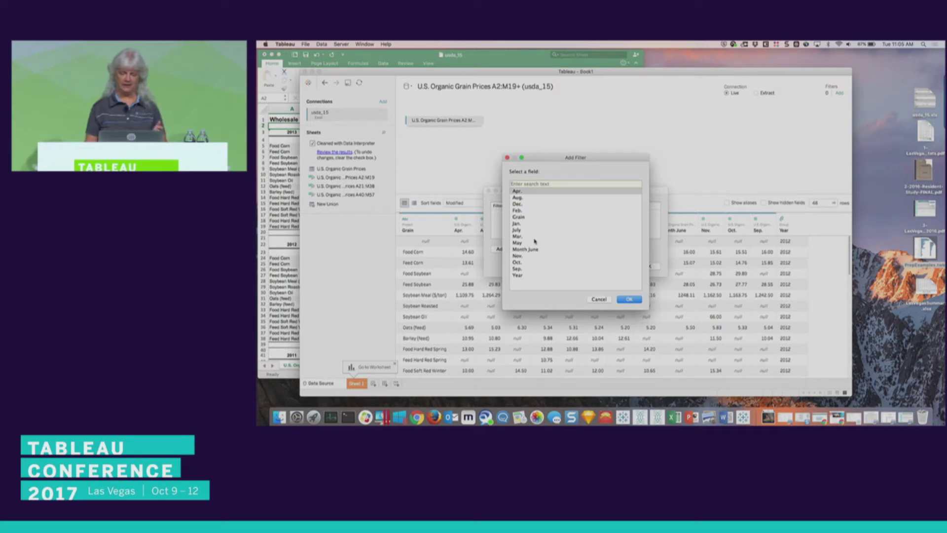
left_click(521, 217)
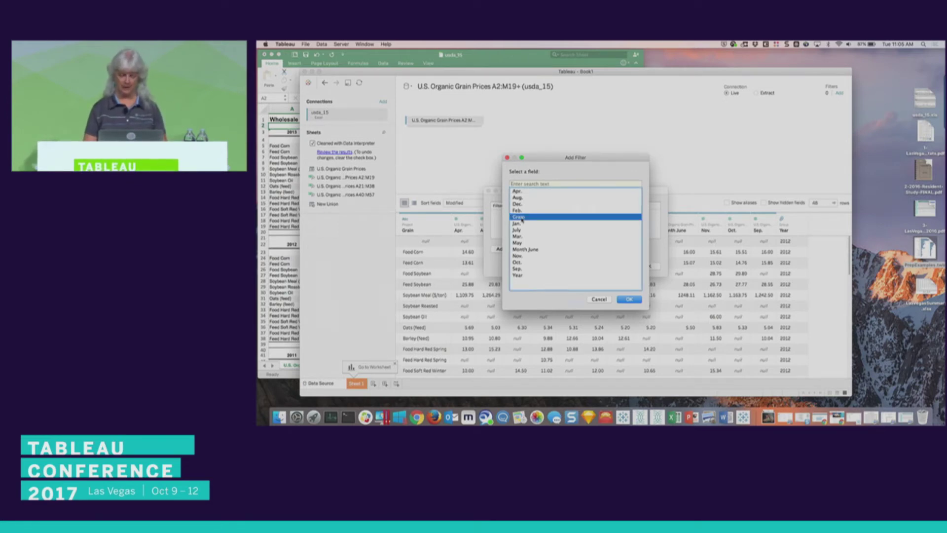
left_click(631, 301)
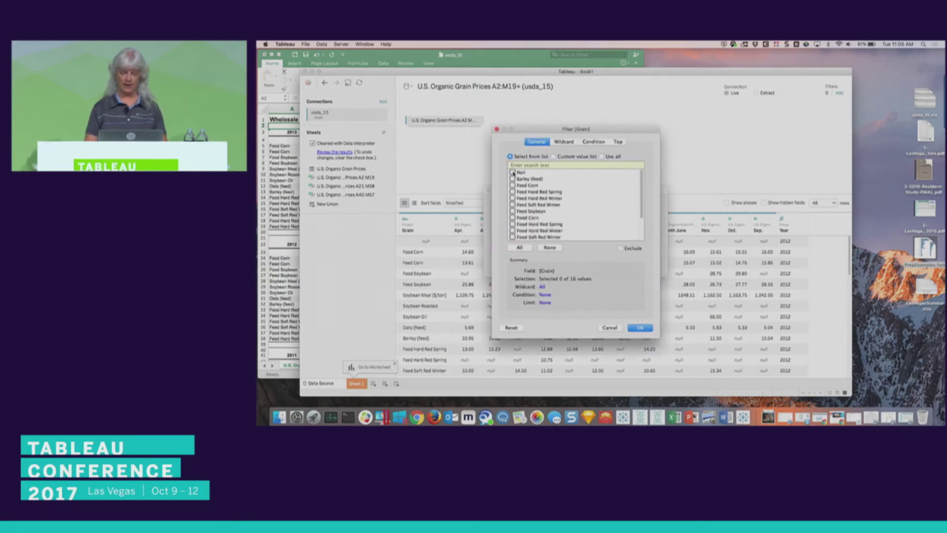
left_click(621, 248)
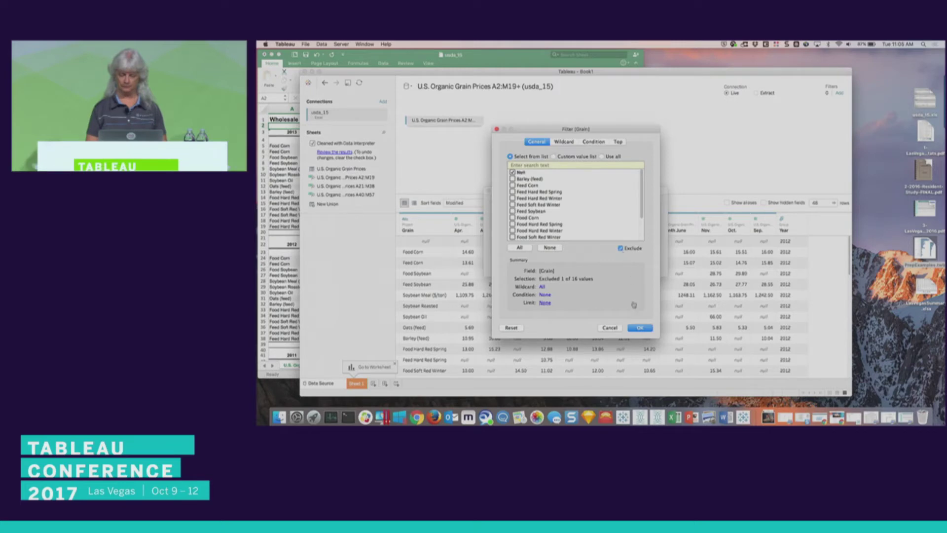
left_click(640, 328)
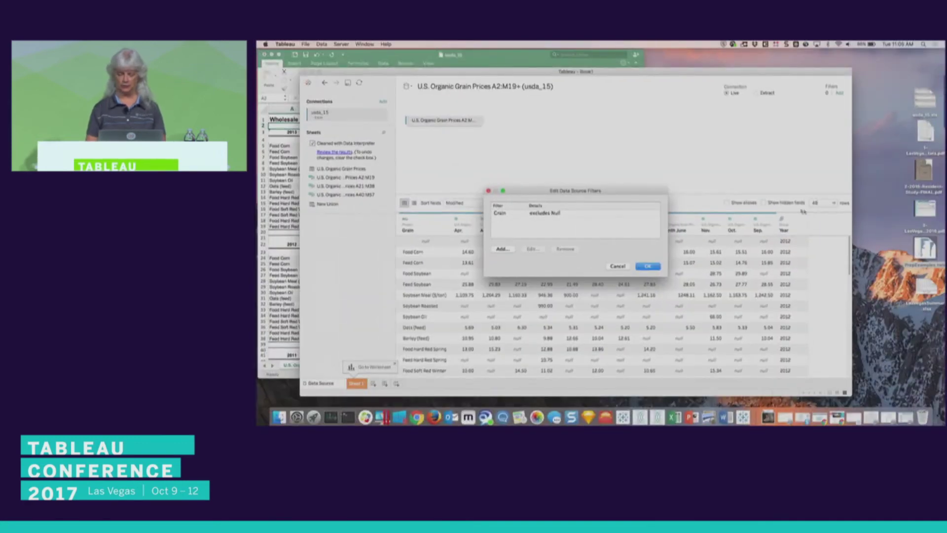
left_click(647, 266)
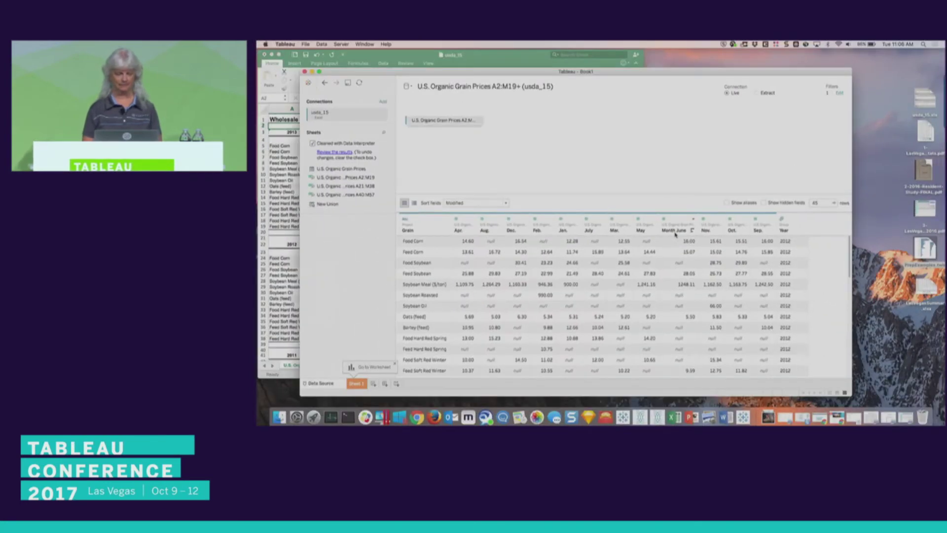
Check the original usda_15 sheet in Excel, return to Tableau and rename the Month June field as June.
left_click(510, 57)
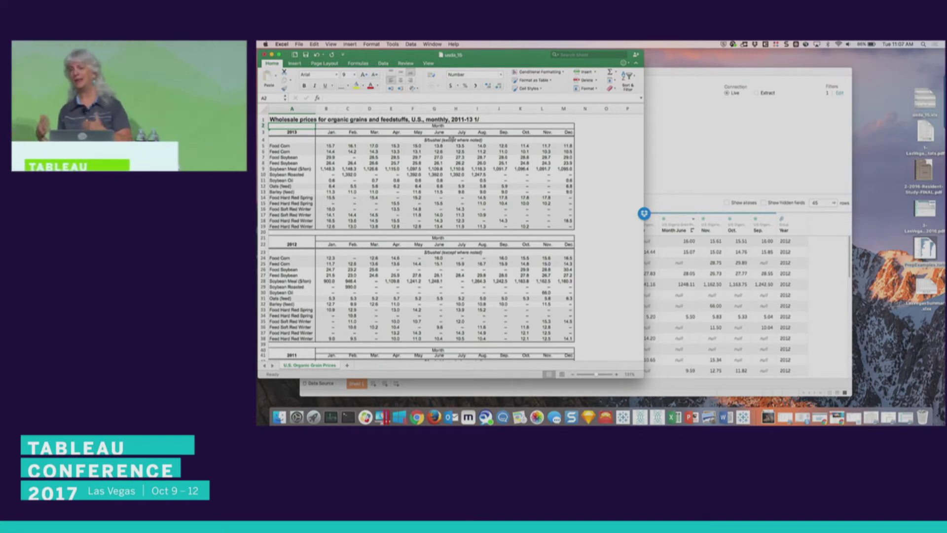
left_click(694, 80)
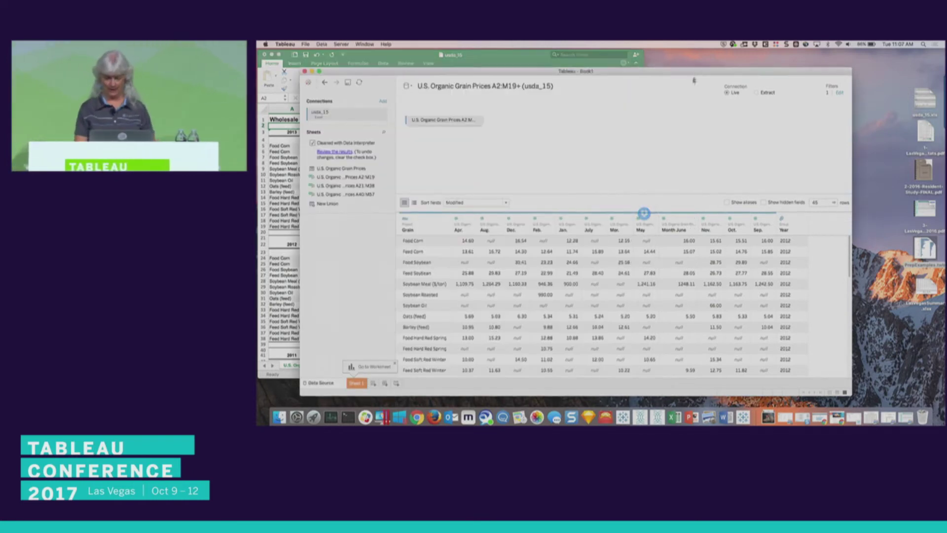
left_click(675, 232)
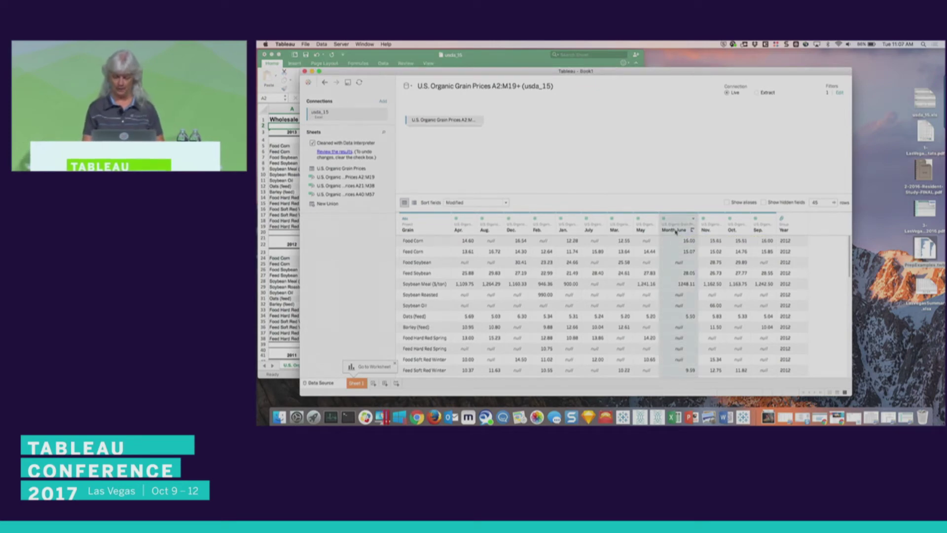
double_click(674, 230)
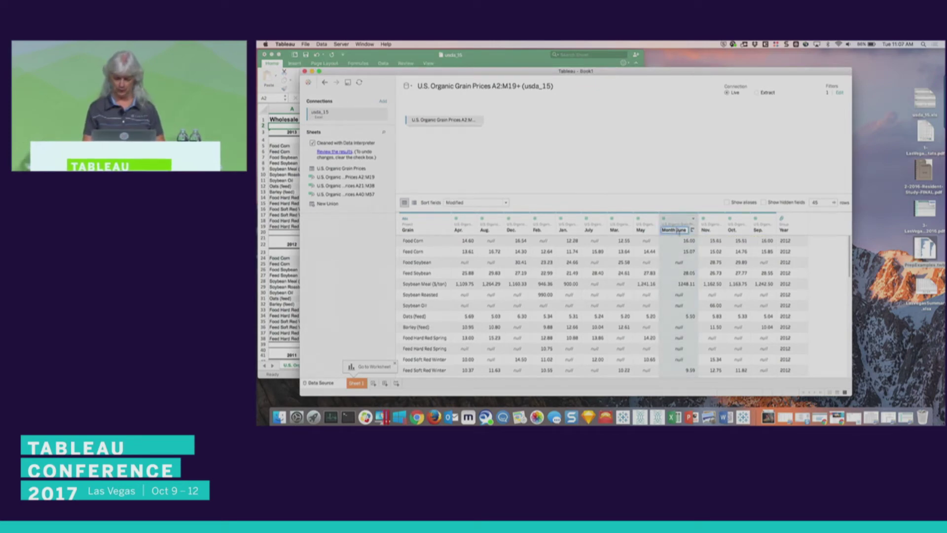
type("June")
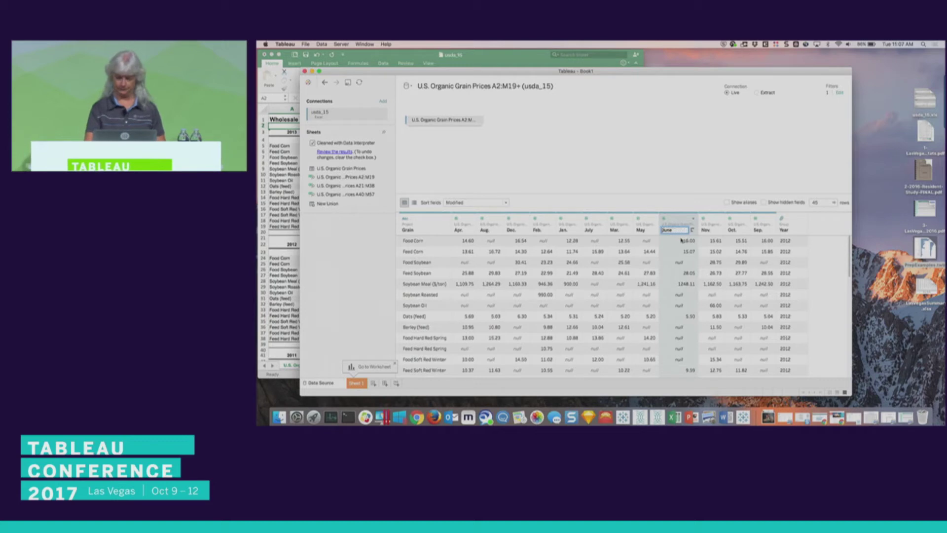
key("Return")
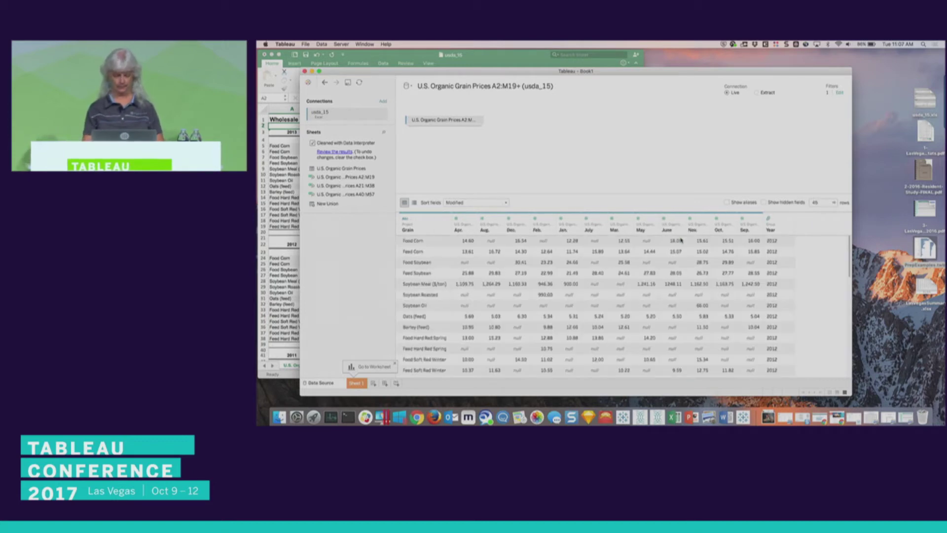